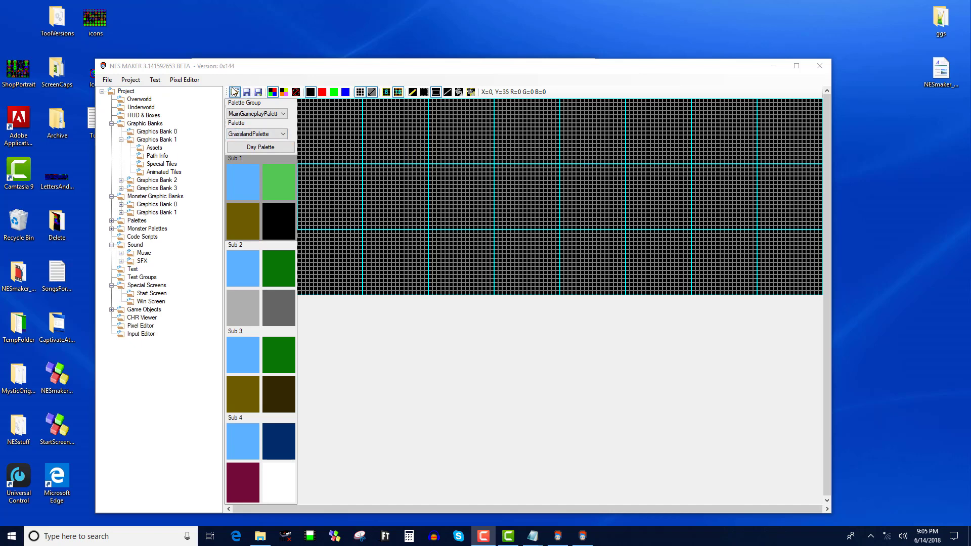
Load the Tiles bitmap from BetaAssets > Graphics into the pixel editor
left_click(247, 93)
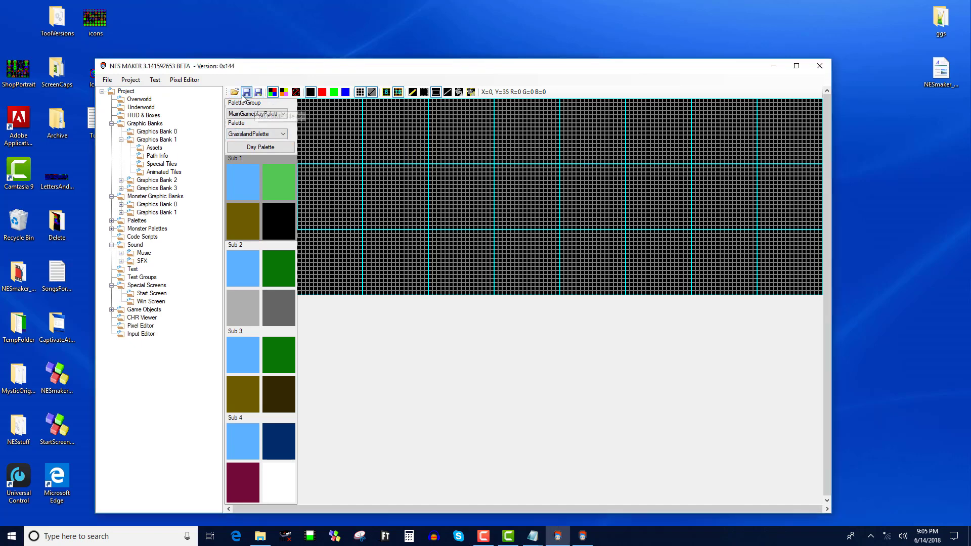
left_click(234, 92)
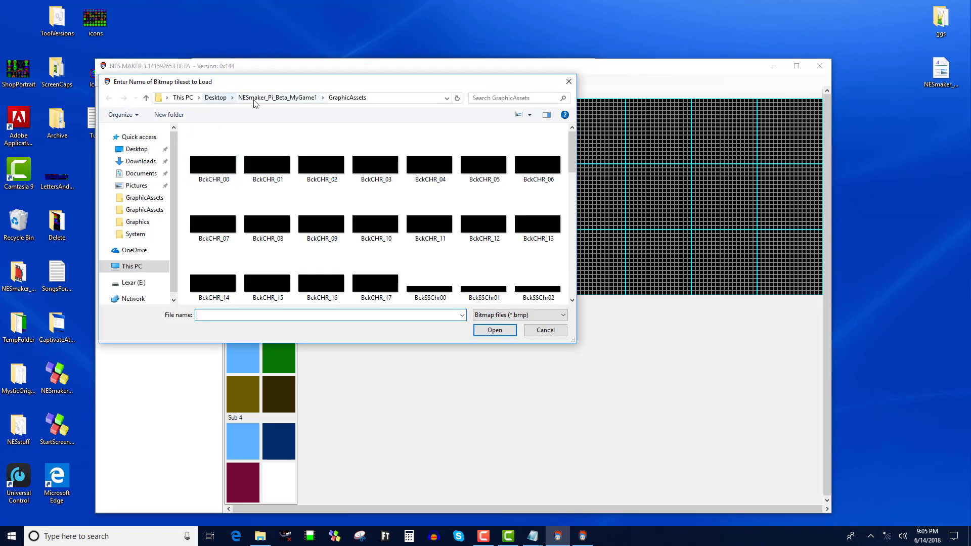
left_click(252, 98)
double_click(212, 144)
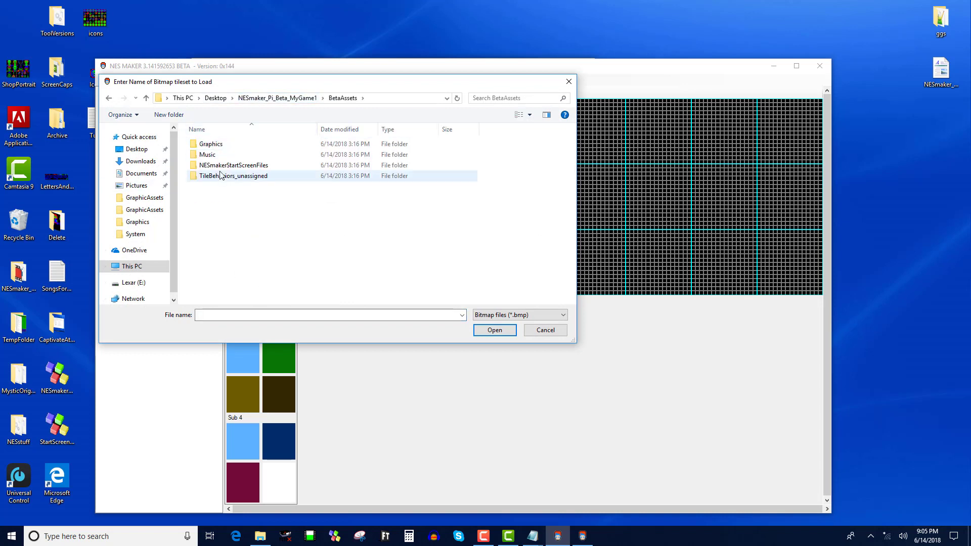
double_click(215, 144)
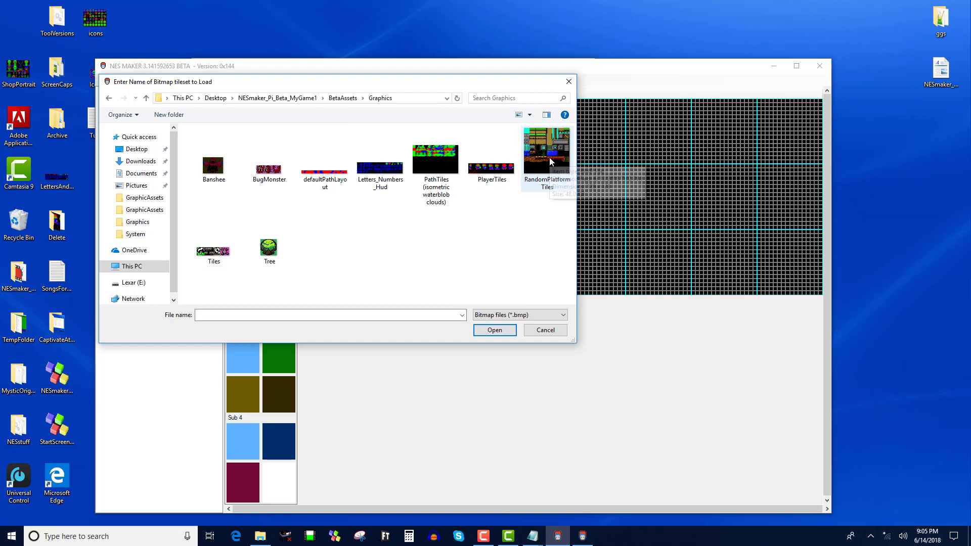
double_click(219, 251)
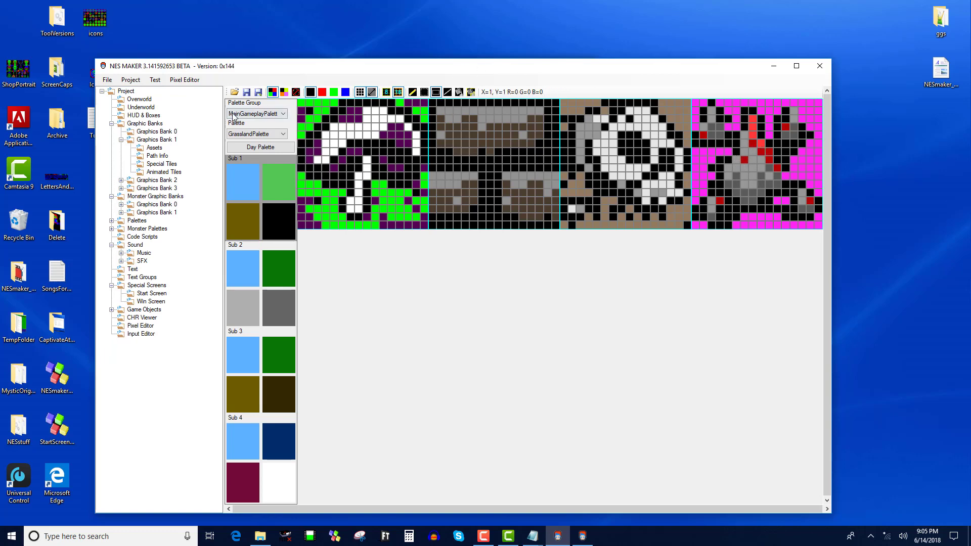
left_click(234, 92)
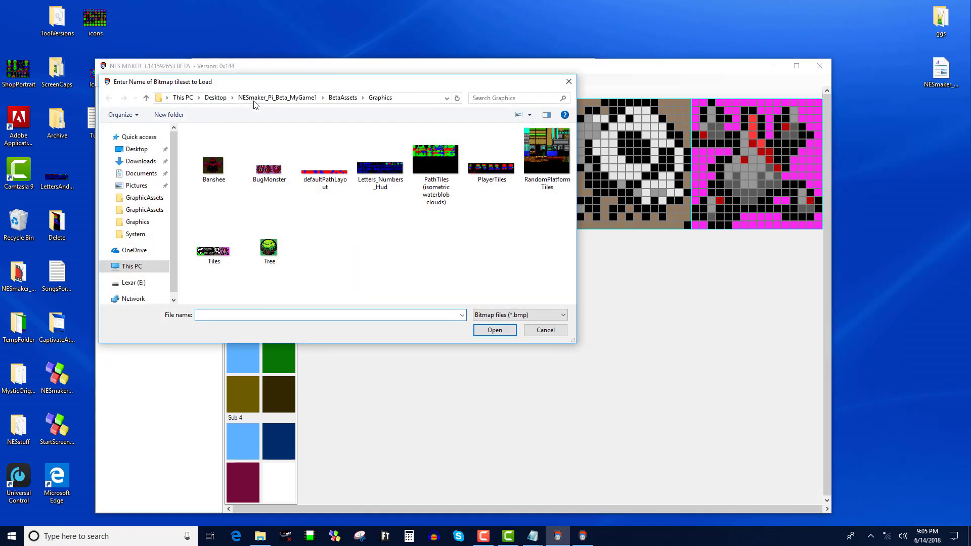
left_click(254, 99)
double_click(218, 177)
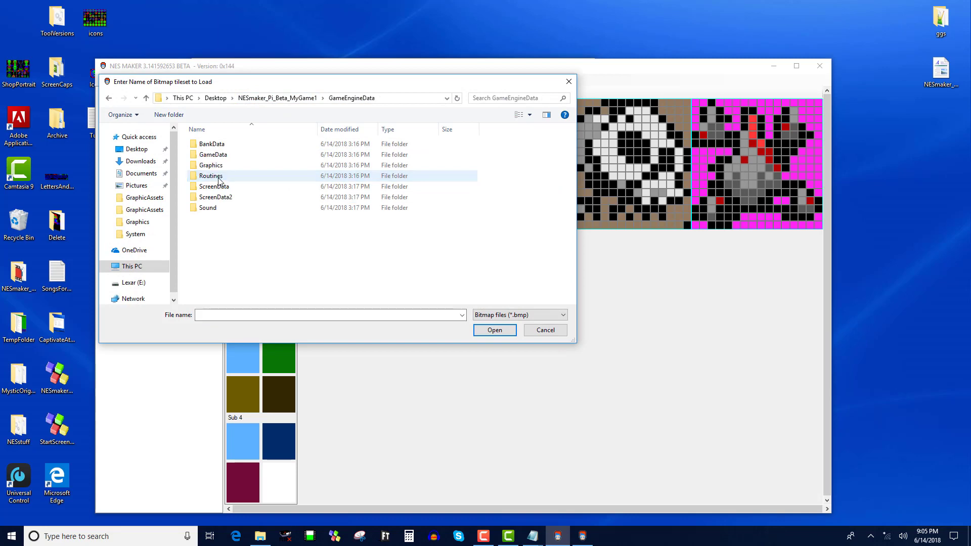
left_click(277, 97)
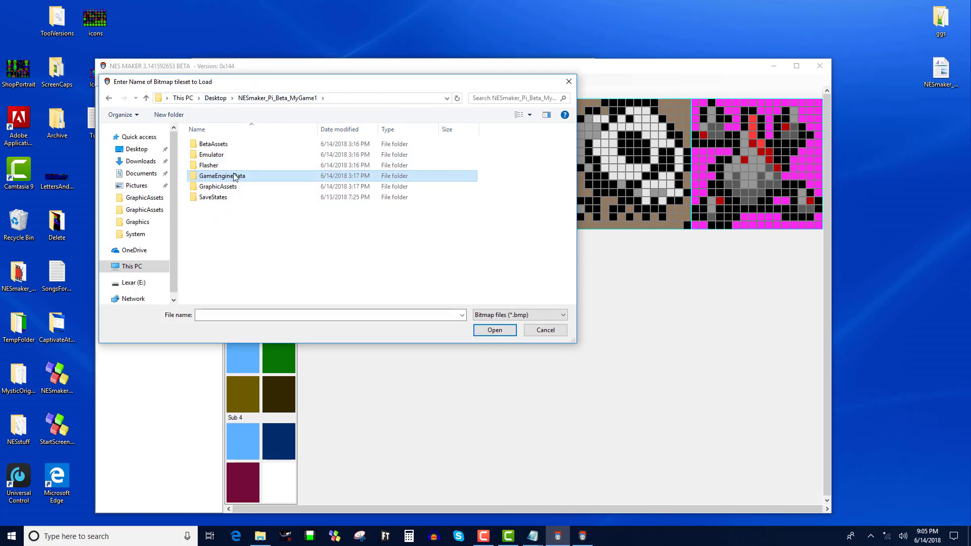
double_click(223, 186)
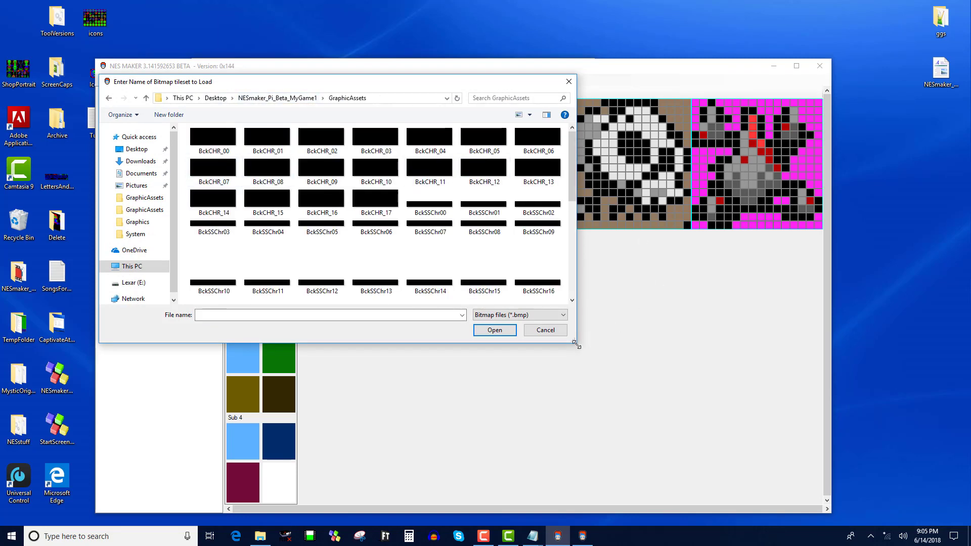
left_click_drag(577, 346, 875, 487)
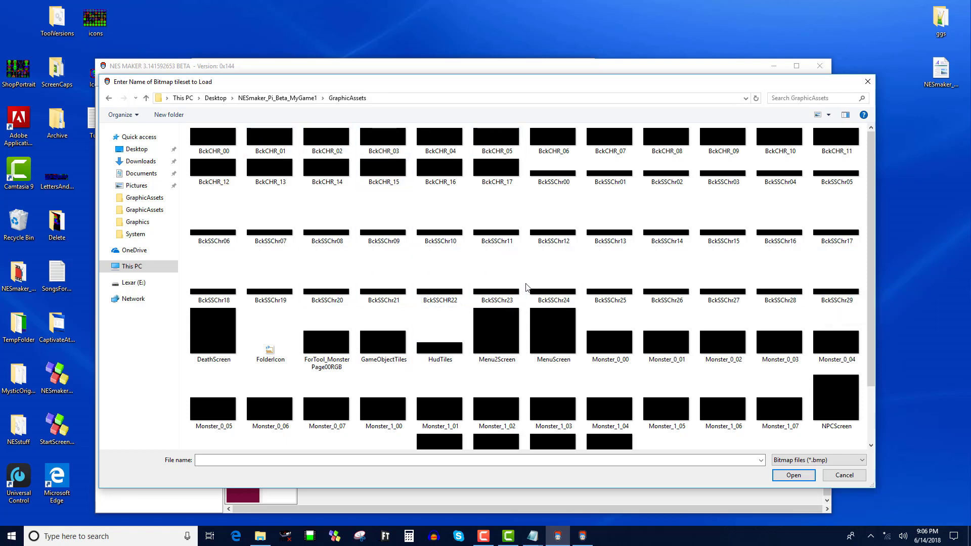
left_click_drag(873, 183, 873, 256)
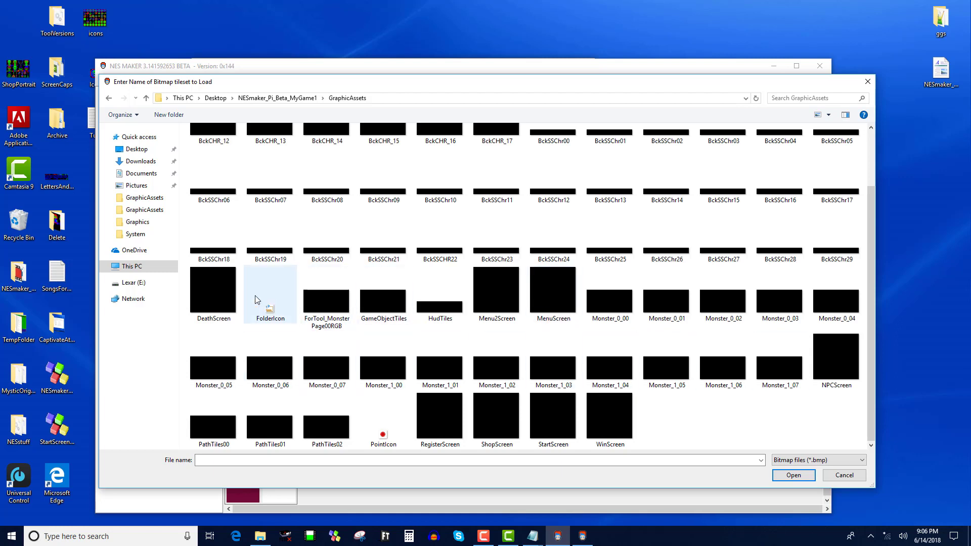
scroll(516, 343, "up", 1)
scroll(519, 347, "down", 1)
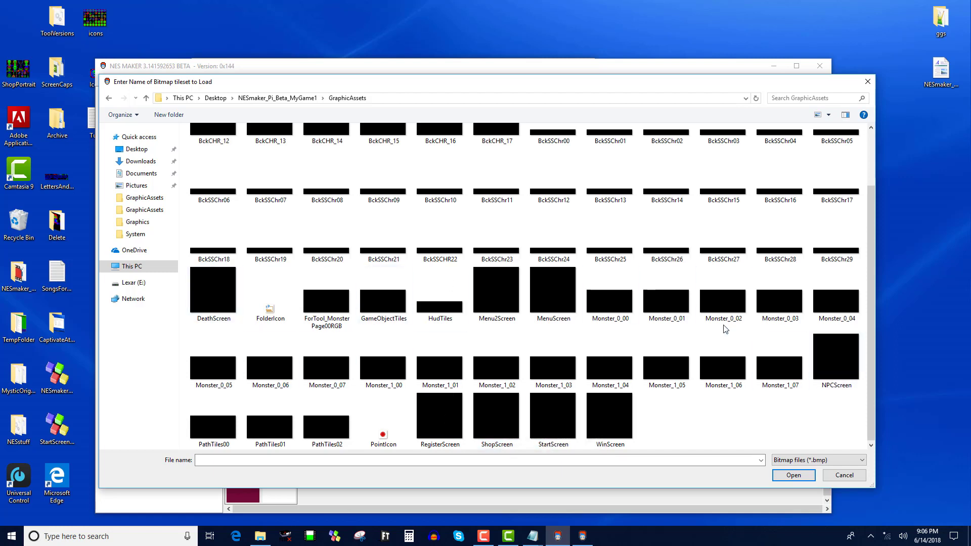
scroll(681, 313, "up", 1)
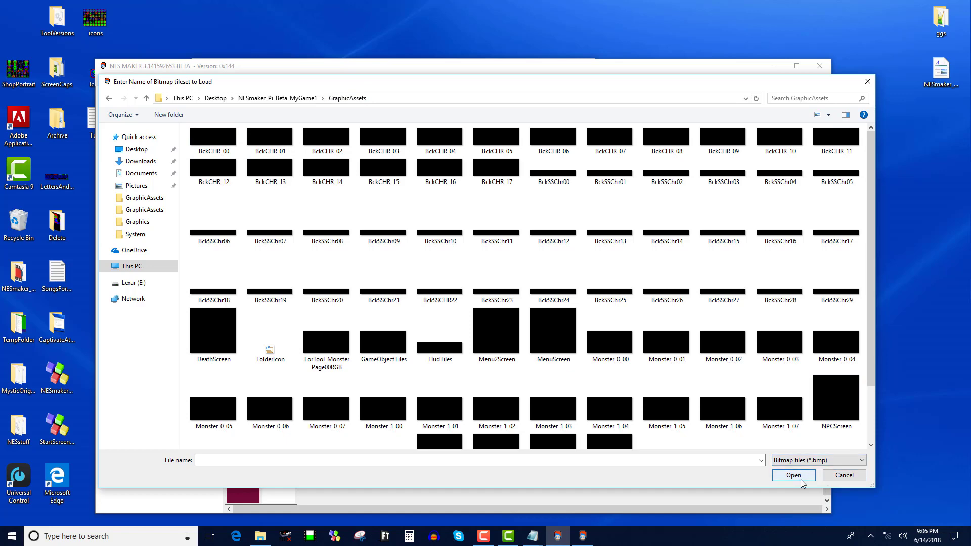
left_click(843, 476)
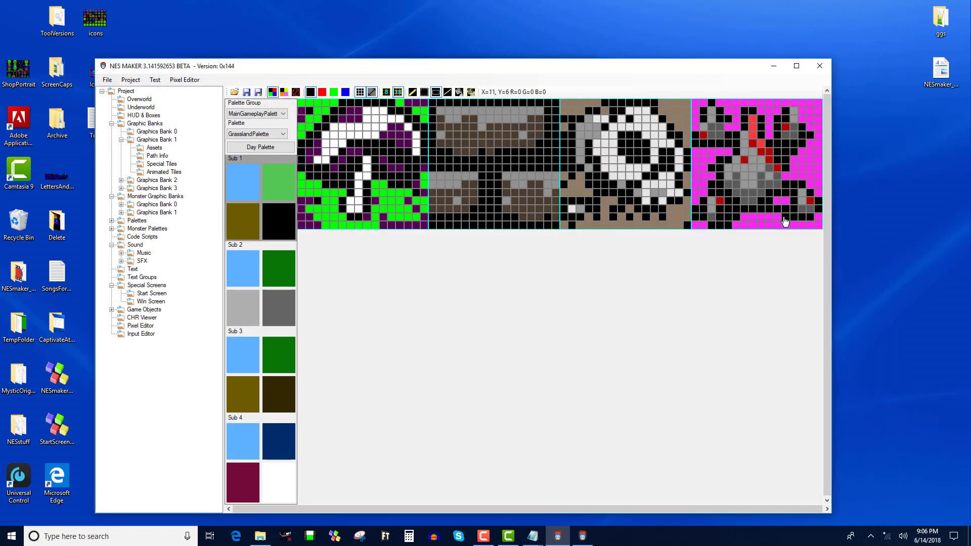
Select and copy the magenta monster tile with the rectangular selection tool
left_click(424, 92)
left_click_drag(693, 101, 751, 168)
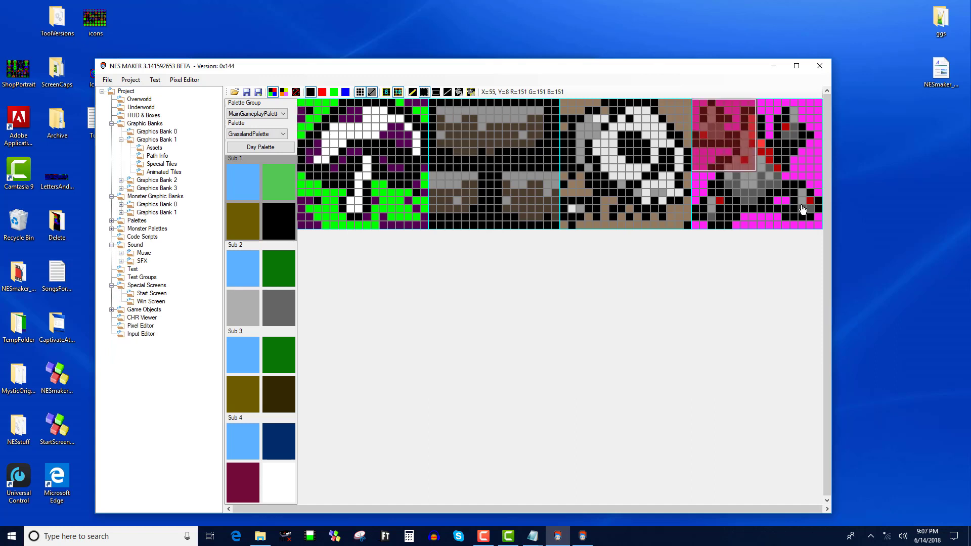
left_click_drag(803, 209, 823, 227)
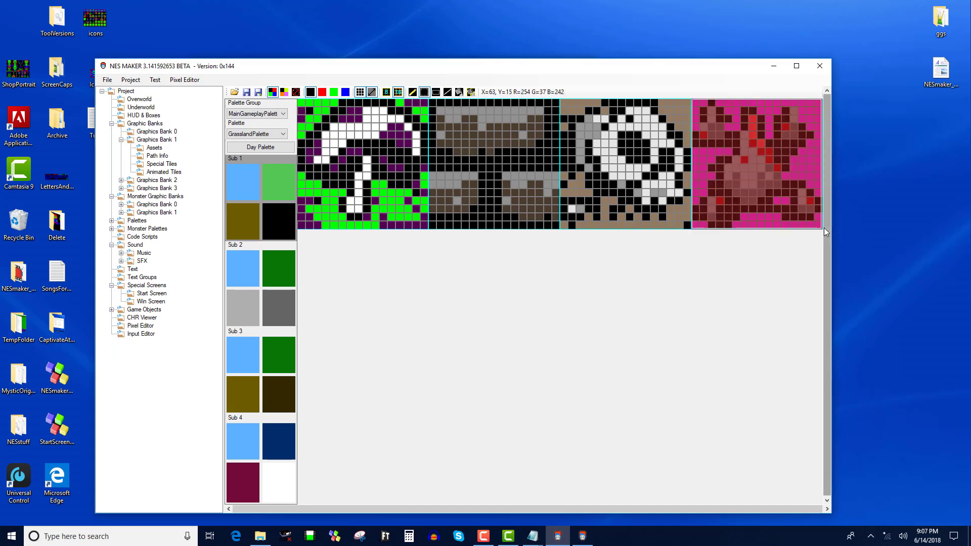
left_click(823, 213)
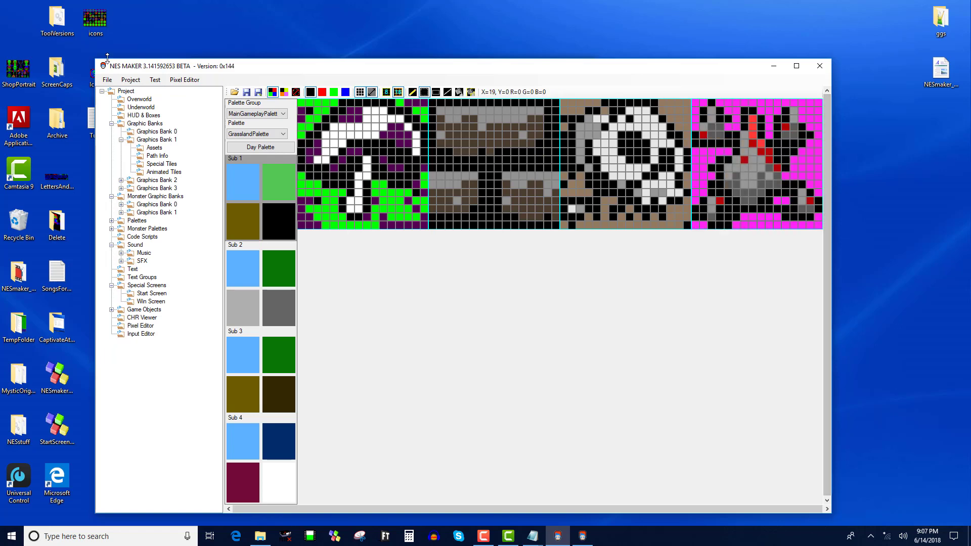
Load the blank BckCHR_00 bitmap from the GraphicAssets folder
left_click(233, 92)
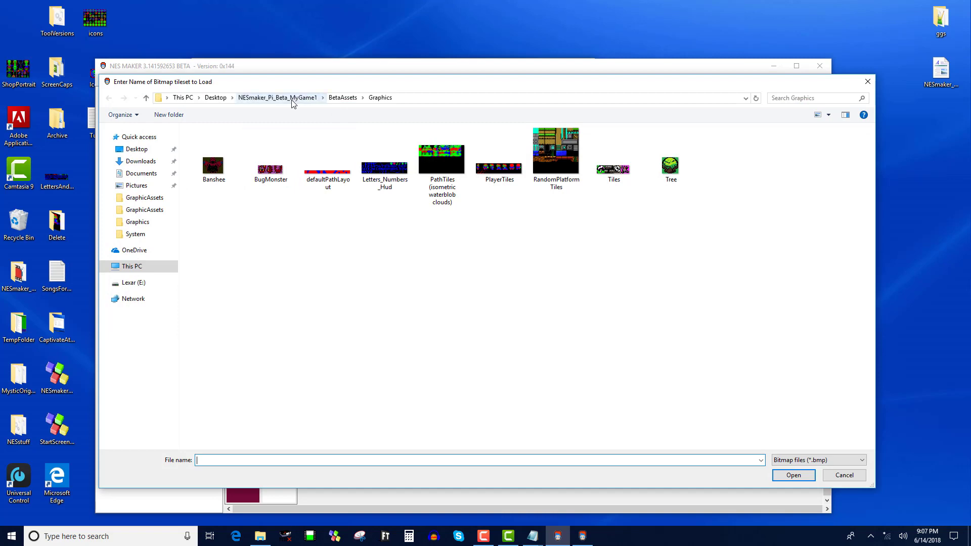
left_click(292, 97)
double_click(229, 177)
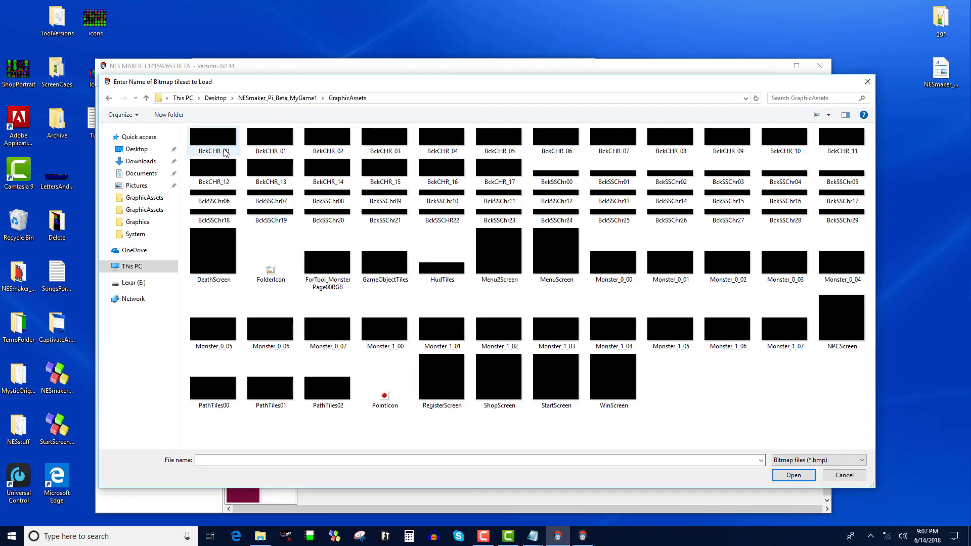
left_click(225, 151)
left_click(776, 477)
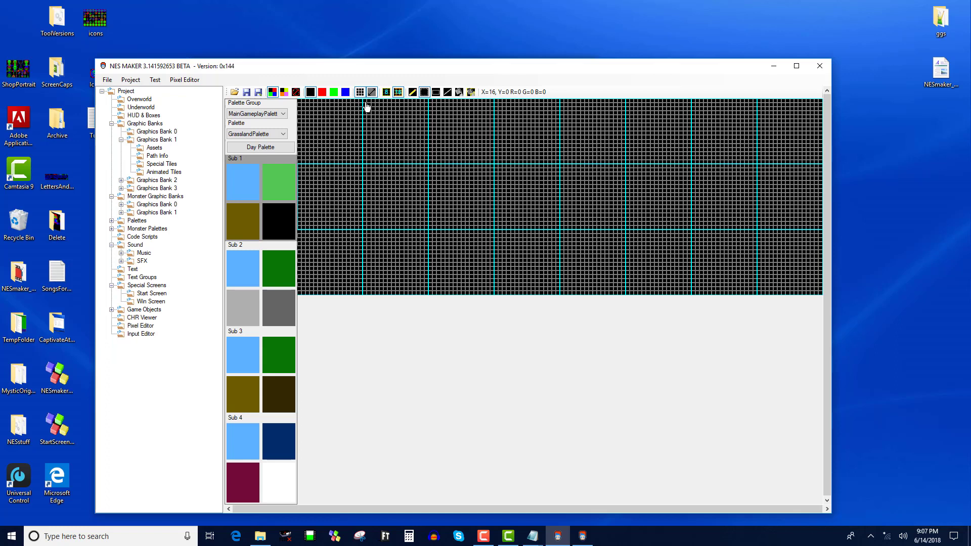
Paste the monster into the second tile, hide gridlines, and preview it in Sub 1 palette colours
key("ctrl+v")
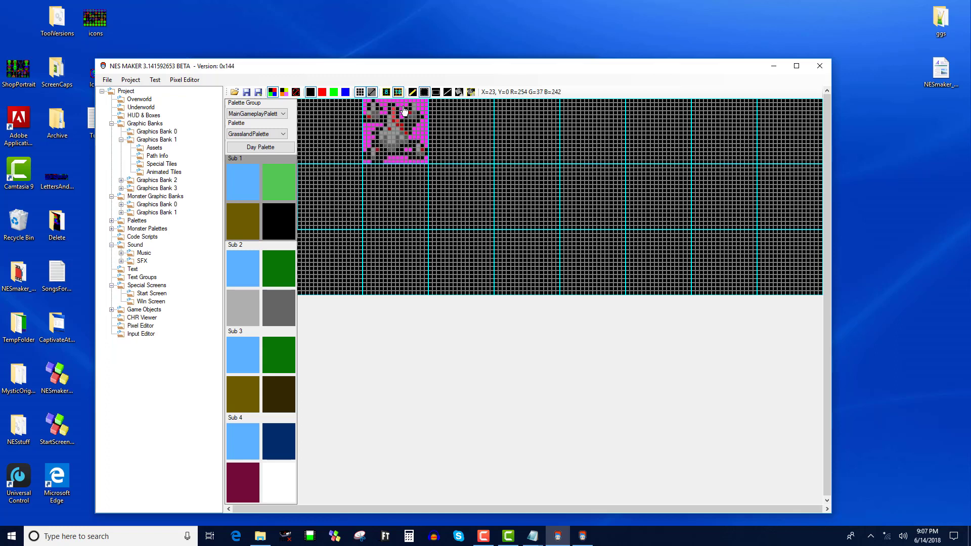
left_click(360, 92)
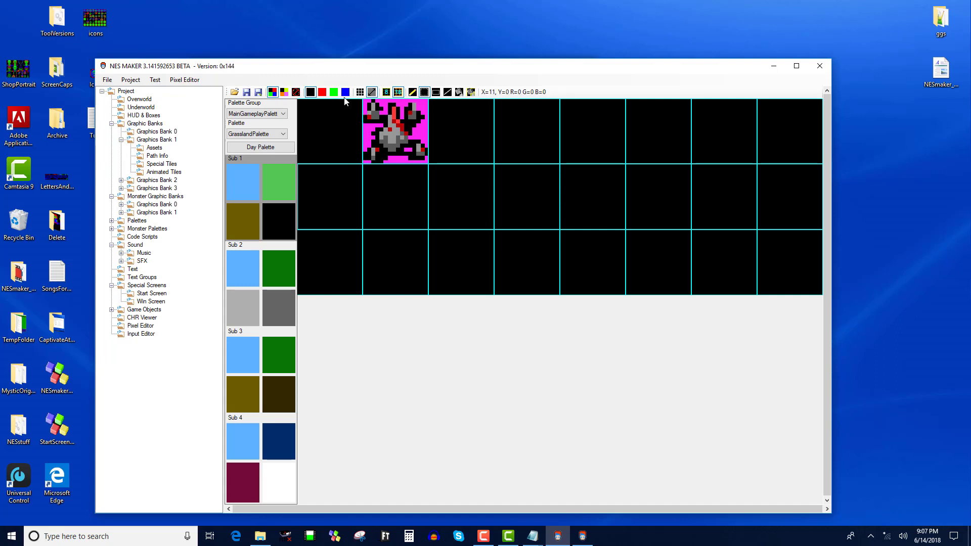
left_click(296, 93)
left_click(284, 92)
left_click(272, 92)
left_click(238, 217)
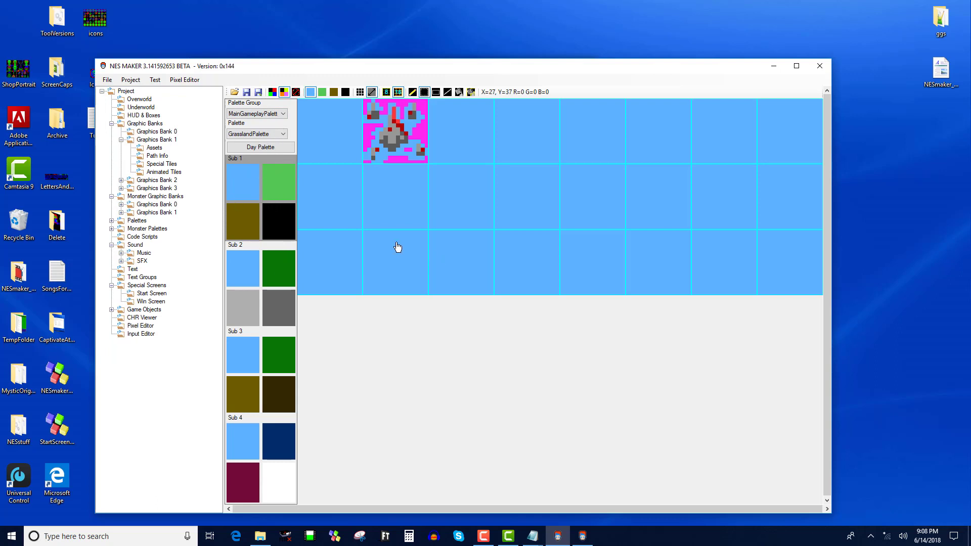
Set Sub 1 swatches to black, light green, grey and dark grey, drawing with light green
left_click(236, 183)
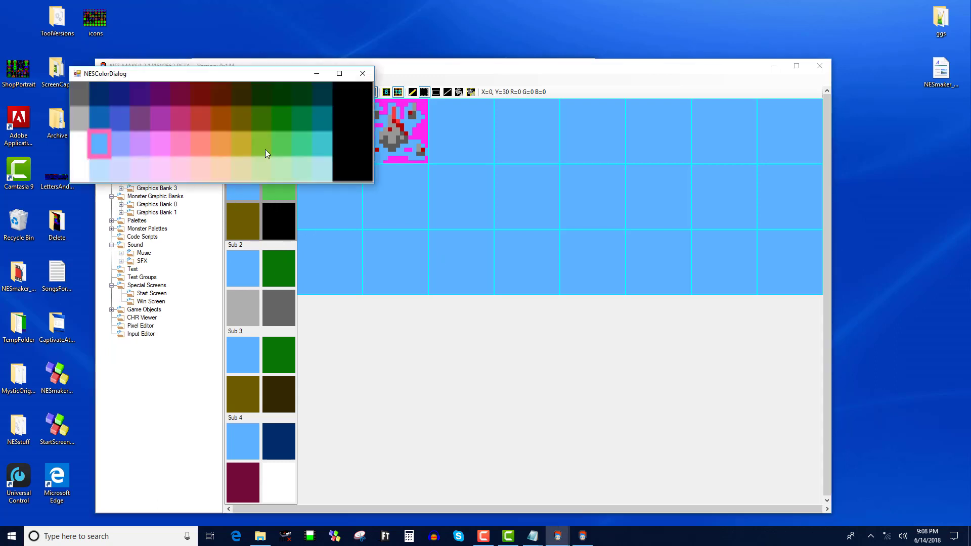
left_click(363, 96)
left_click(274, 218)
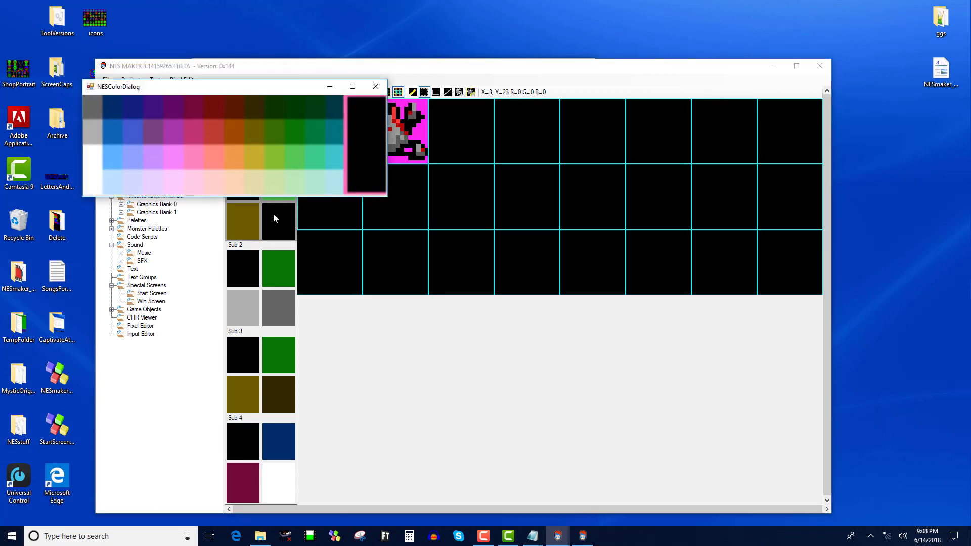
left_click(375, 87)
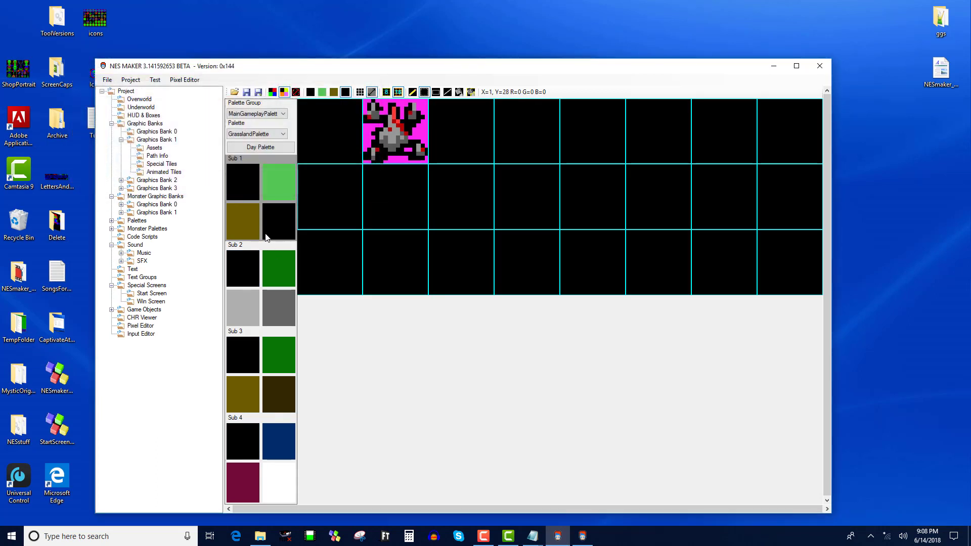
left_click(271, 234)
left_click(311, 163)
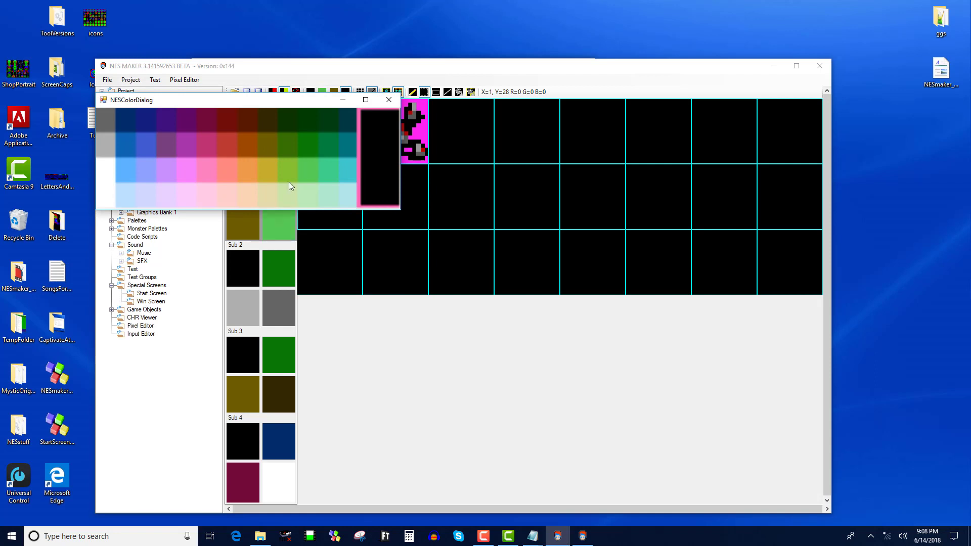
left_click(277, 189)
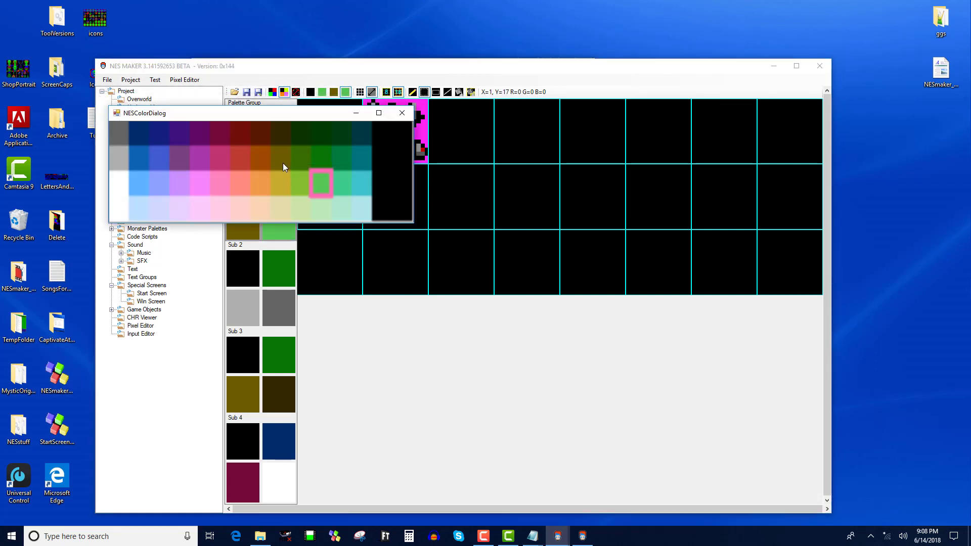
left_click(120, 158)
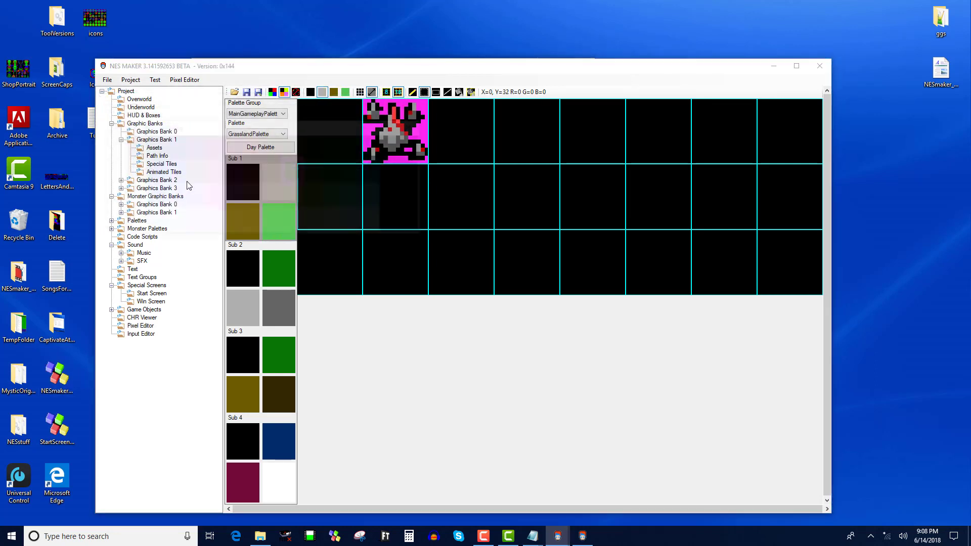
left_click(243, 230)
left_click(133, 146)
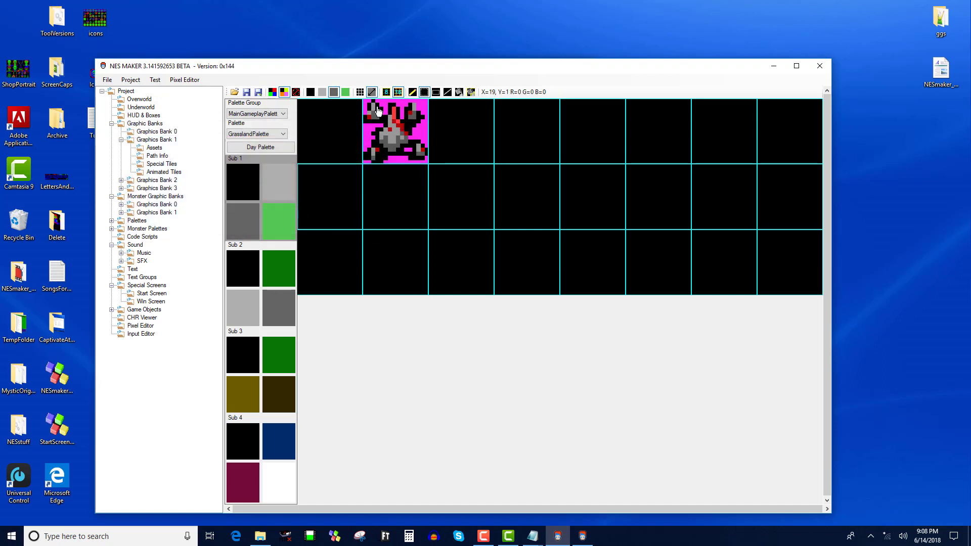
left_click(279, 222)
Flood-fill the monster sprite's four magenta background areas with light green
left_click(459, 92)
left_click(471, 92)
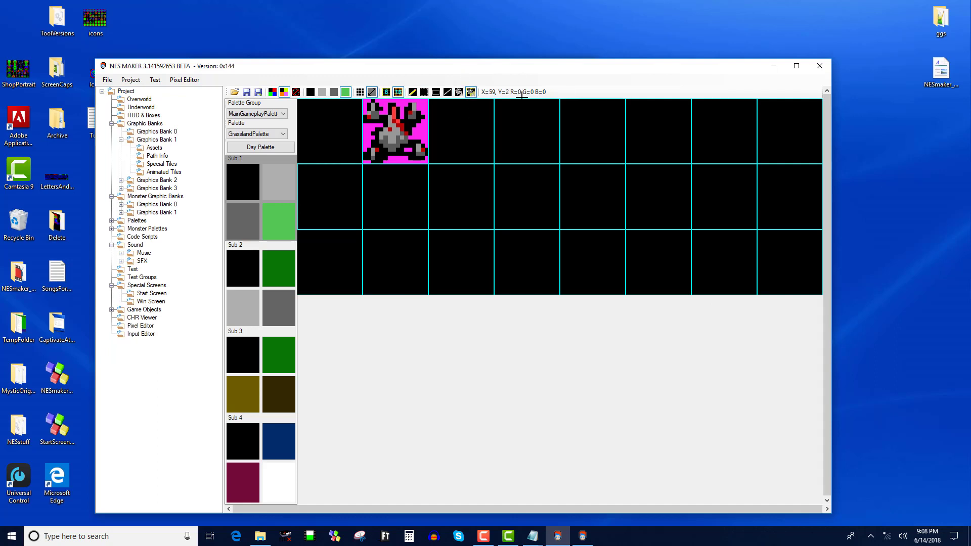
left_click(383, 100)
left_click(423, 105)
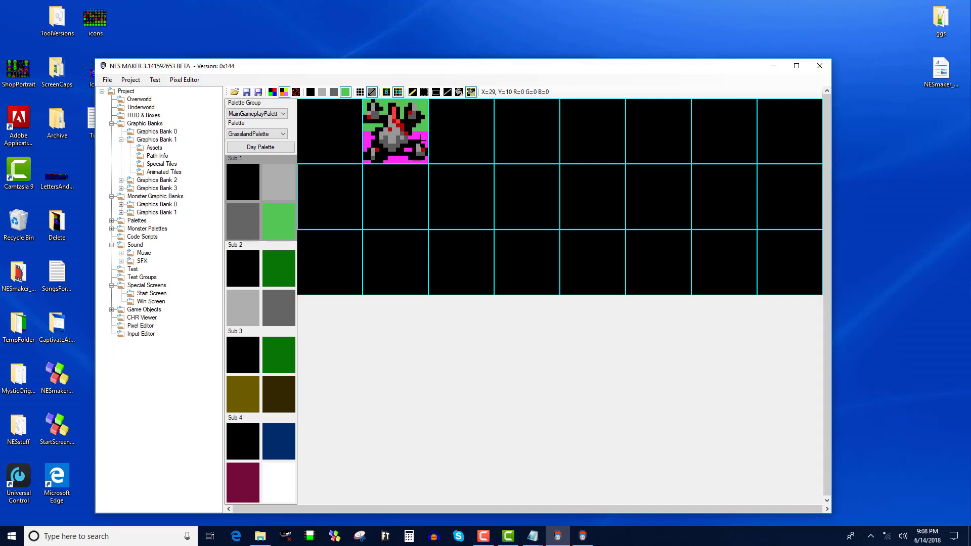
left_click(416, 140)
left_click(368, 139)
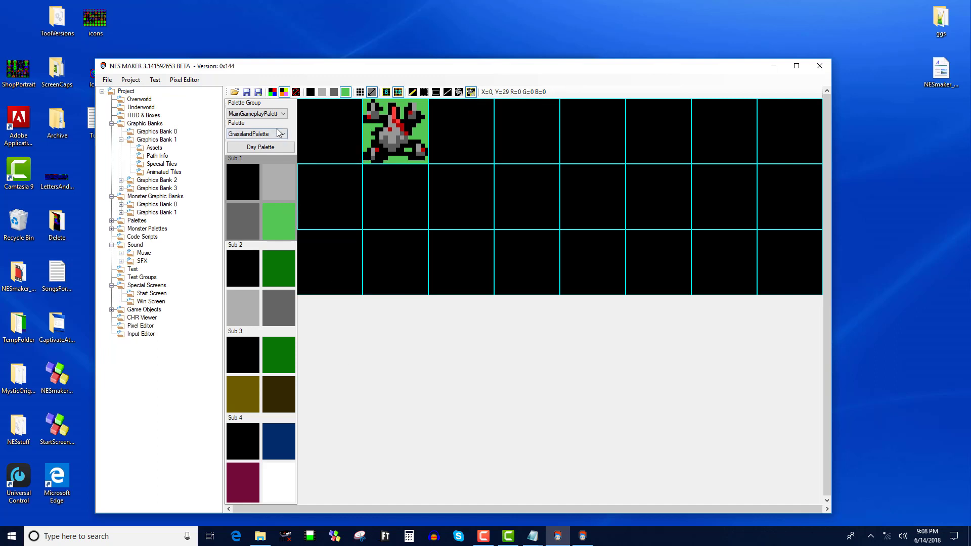
Swap the sprite's dark-grey pixels to light grey using Global Color Change
left_click(272, 91)
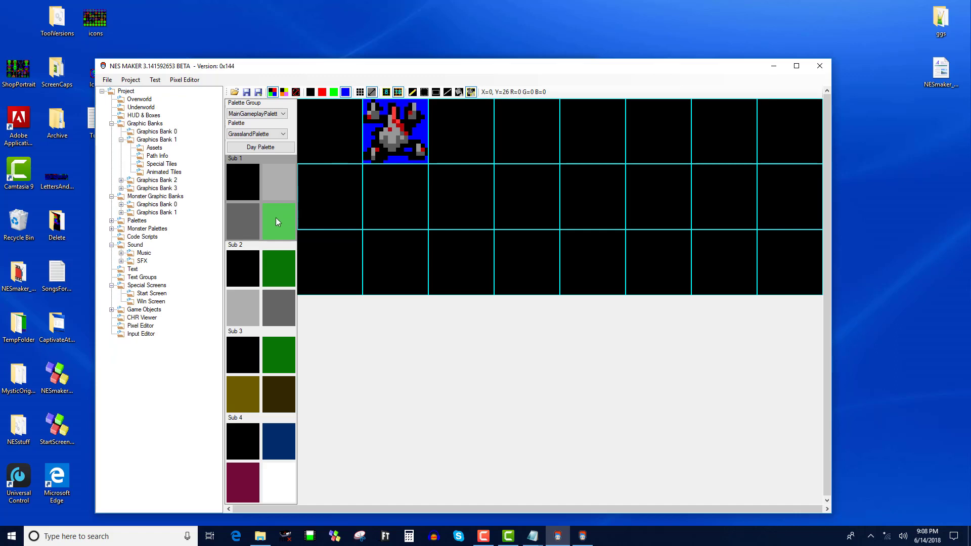
left_click(282, 95)
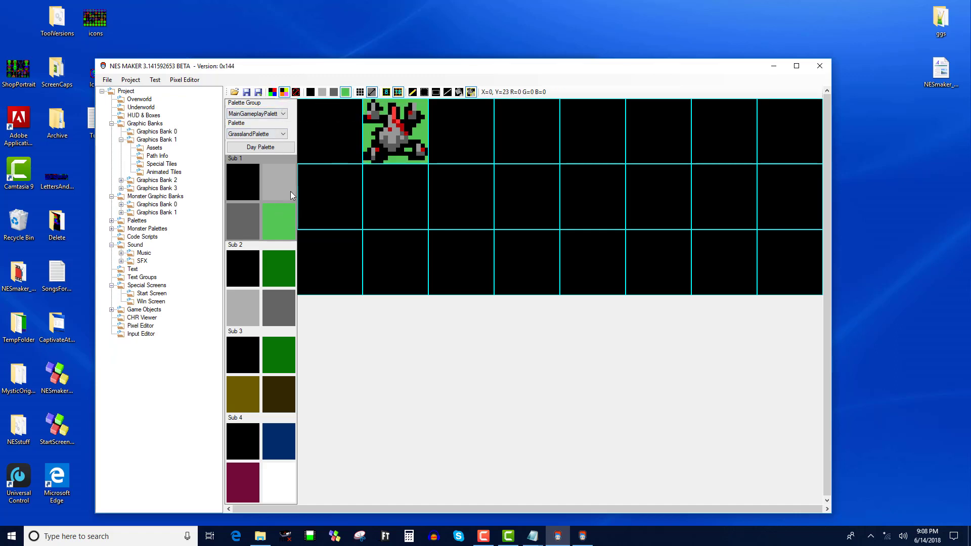
left_click(322, 91)
left_click(459, 92)
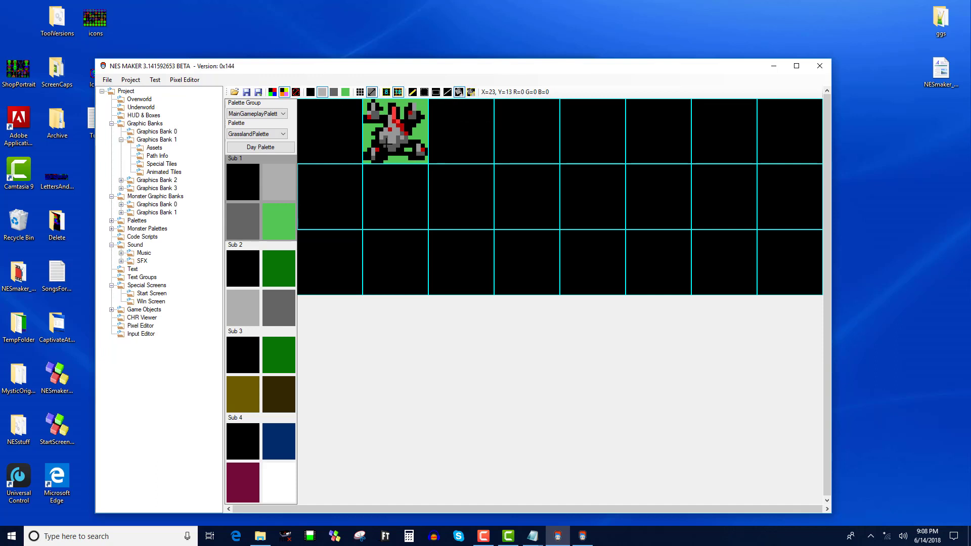
left_click(392, 137)
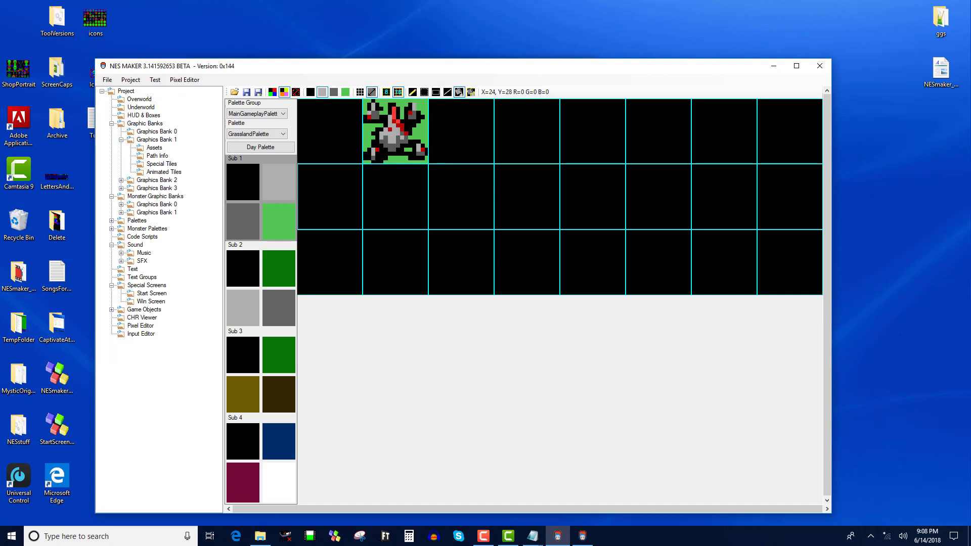
left_click(243, 223)
left_click(296, 92)
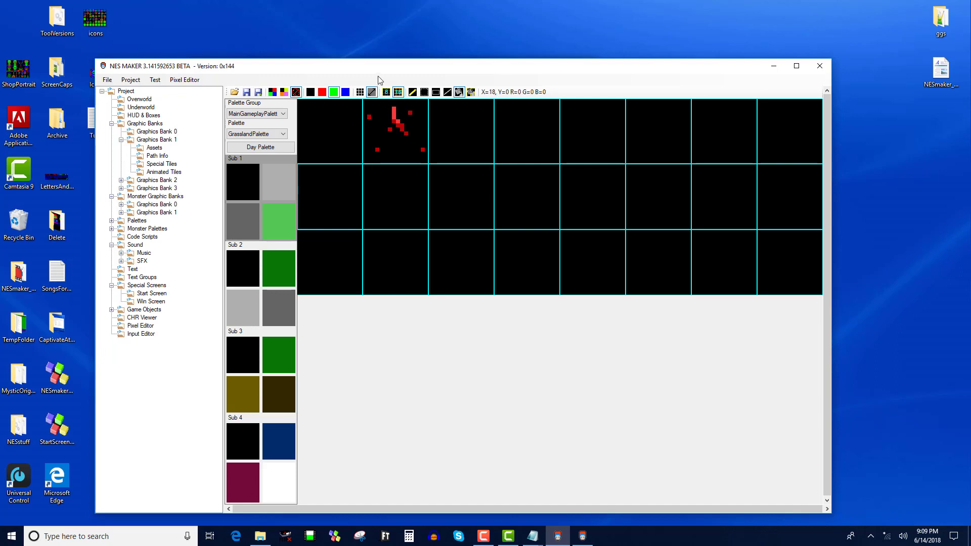
left_click(285, 91)
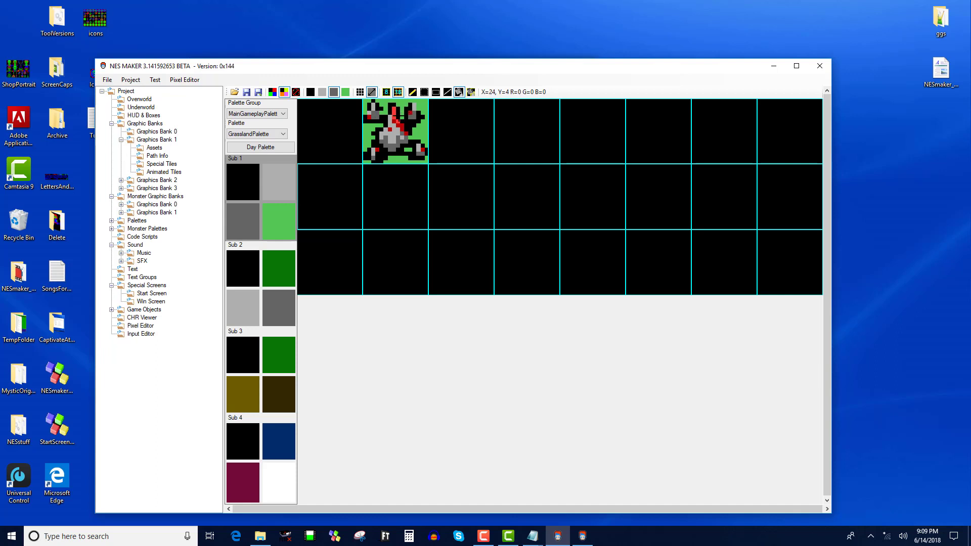
Toggle between grassland palette and raw index views, ending on black, red, green and blue index colours
left_click(271, 184)
left_click(273, 92)
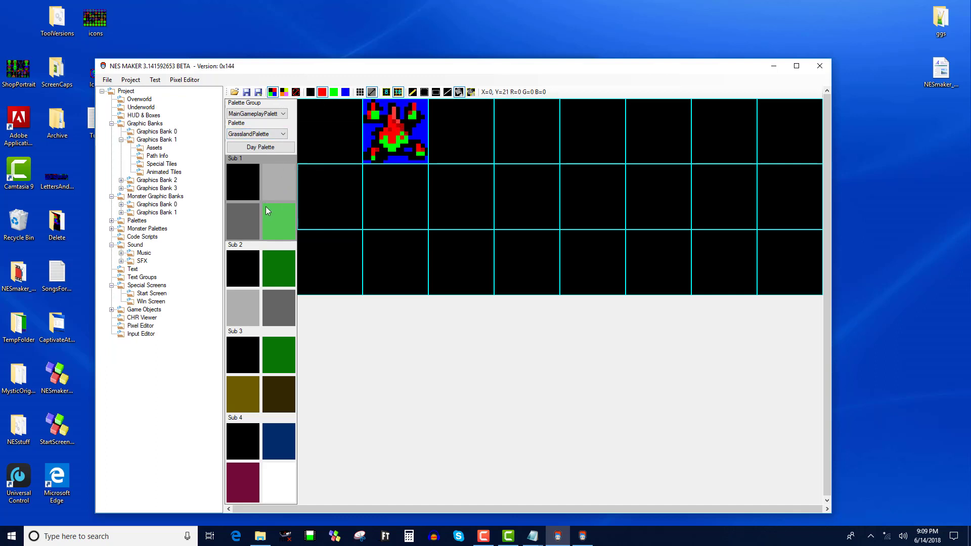
left_click(284, 92)
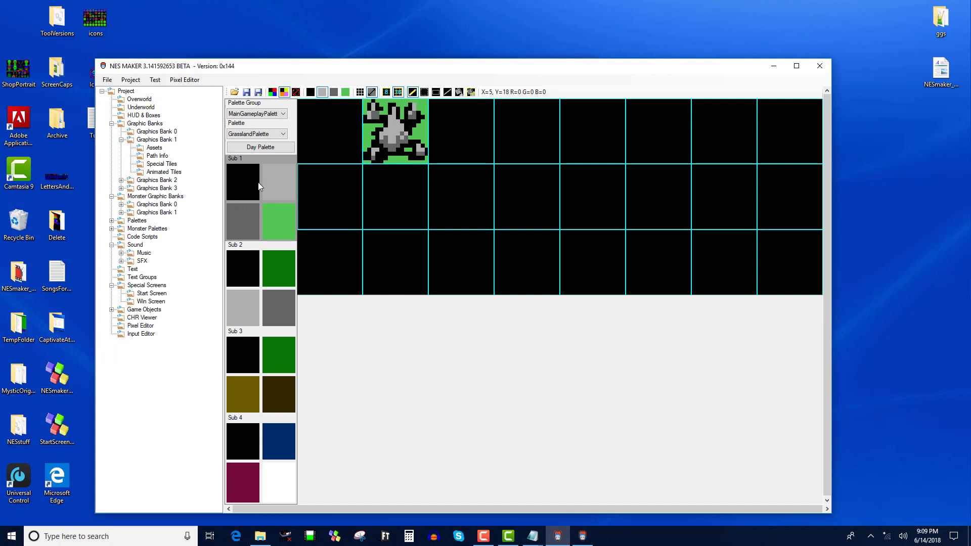
left_click(243, 184)
left_click(282, 215)
left_click(296, 92)
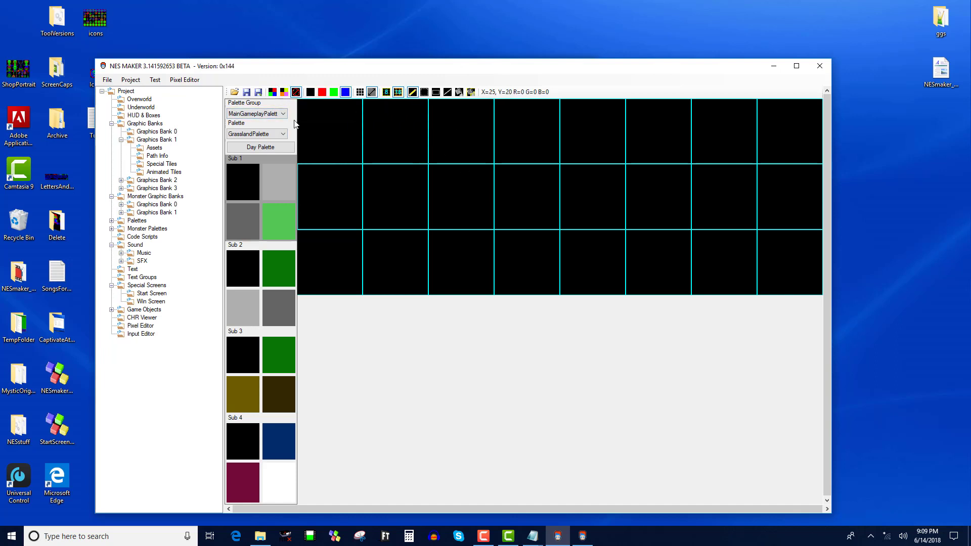
left_click(286, 93)
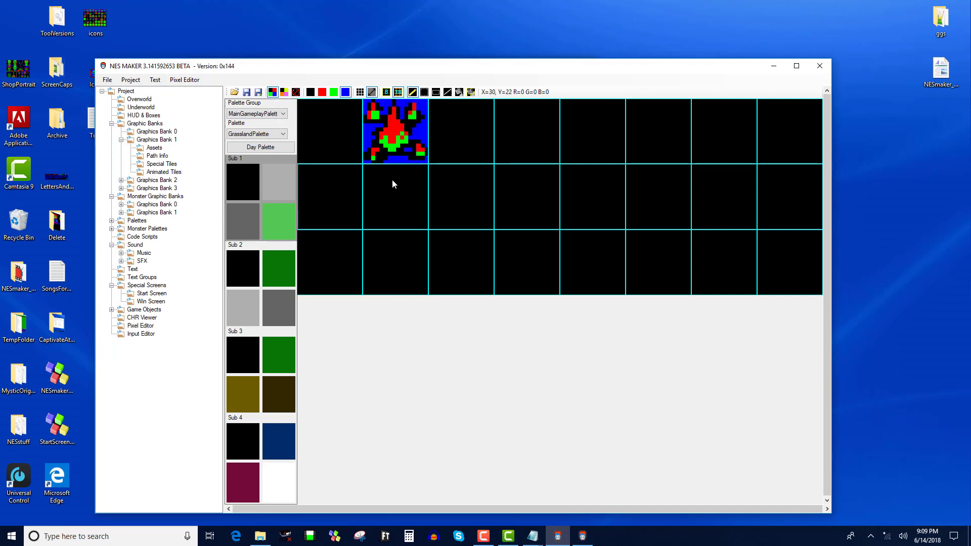
Save the monster tileset as BMP and reload it, then load the Tree bitmap from BetaAssets > Graphics
left_click(247, 92)
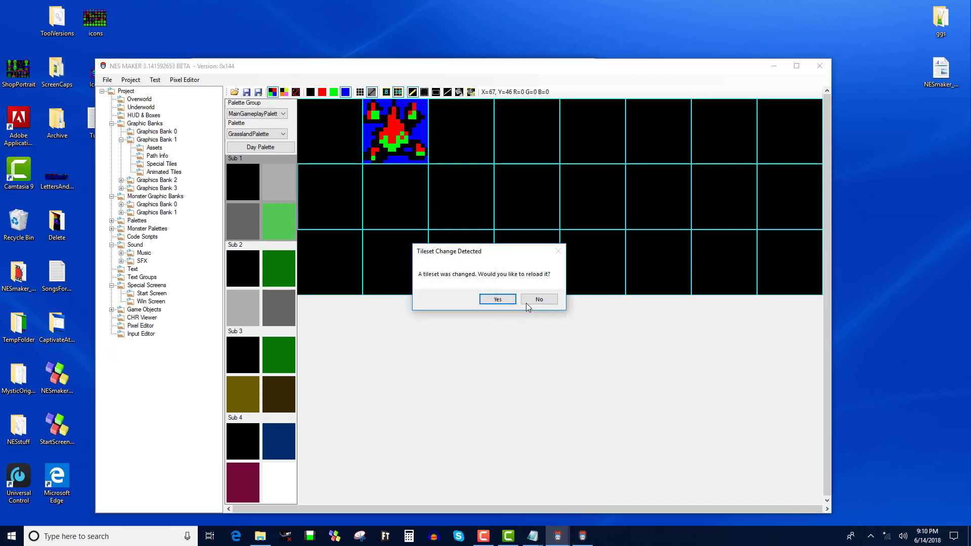
left_click(496, 299)
left_click(234, 92)
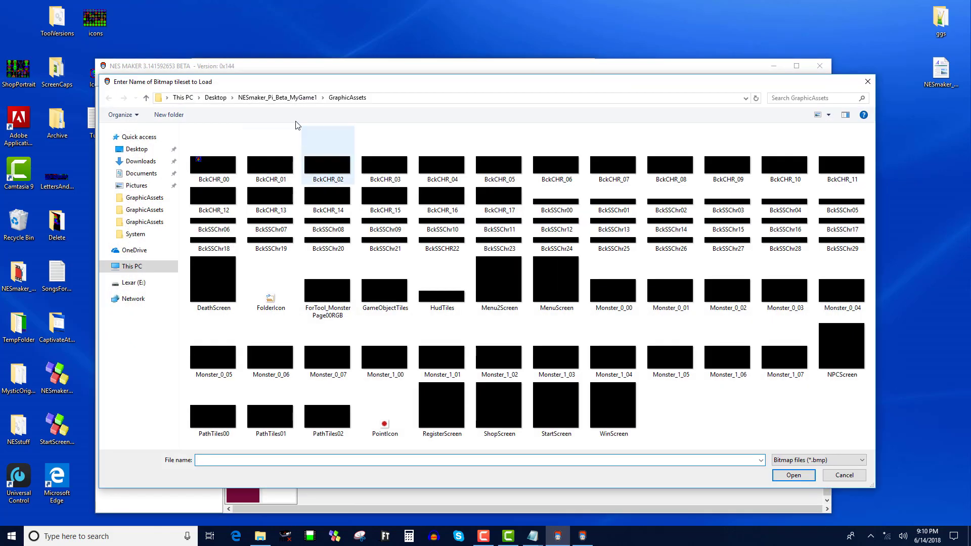
left_click(261, 97)
left_click(227, 146)
double_click(227, 145)
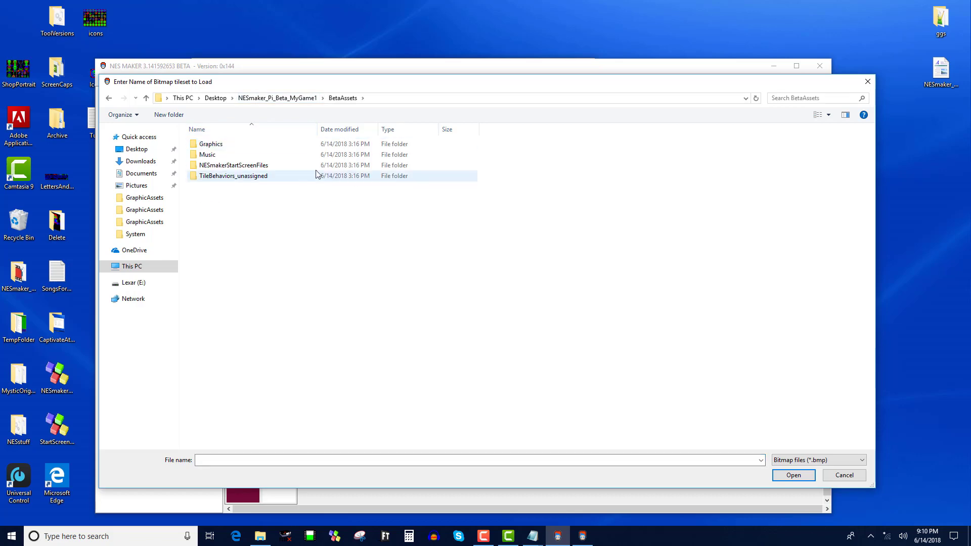
double_click(228, 145)
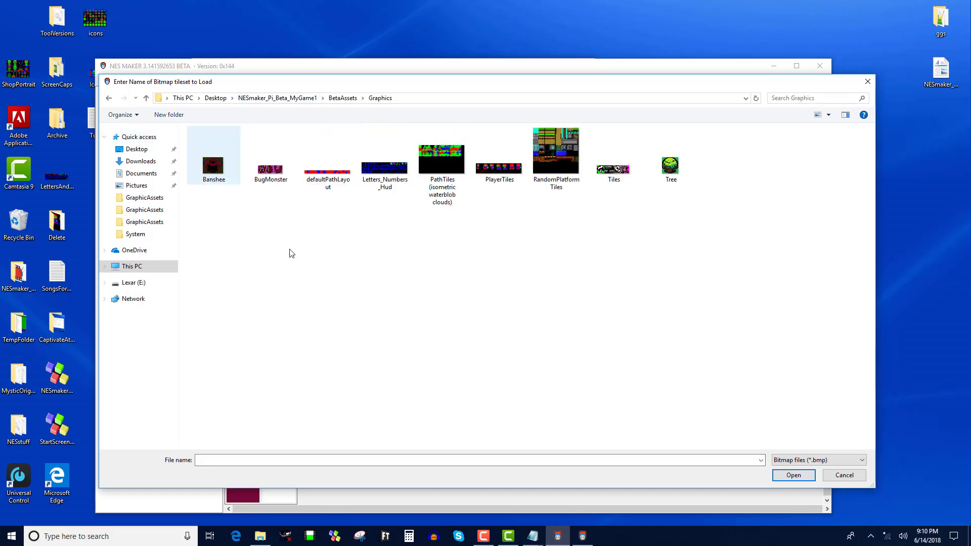
double_click(670, 166)
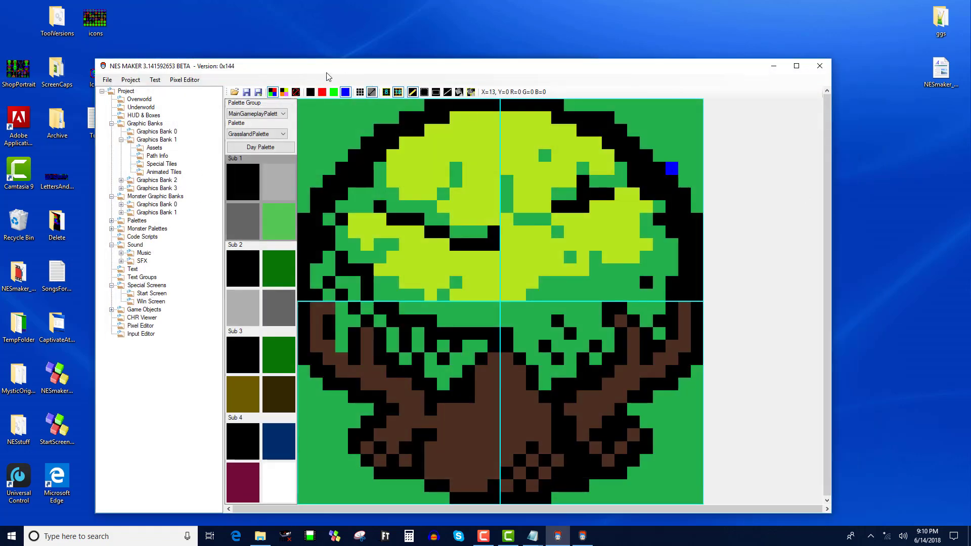
Select the entire tree image, then load the BckCHR_00 tileset from GraphicAssets
left_click(425, 92)
left_click_drag(302, 105, 701, 502)
left_click(235, 91)
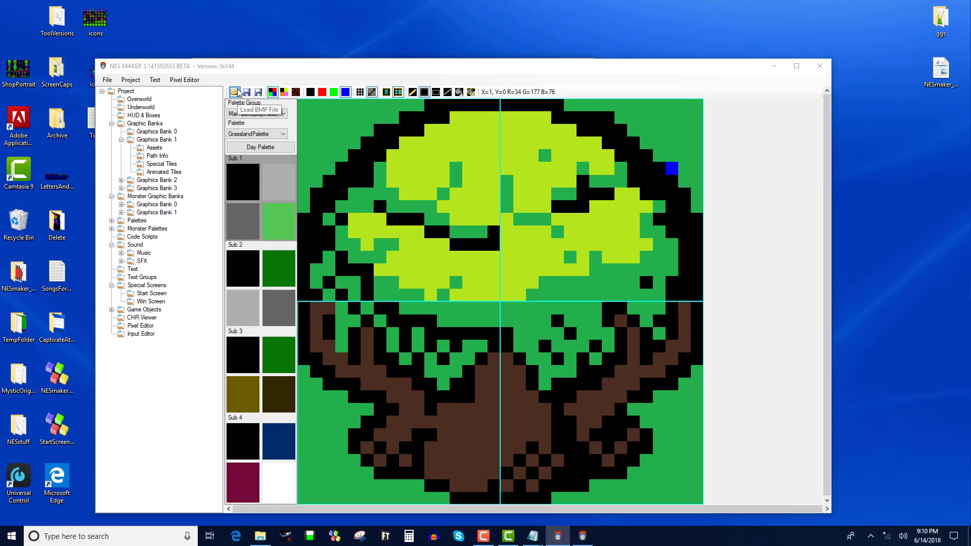
left_click(284, 98)
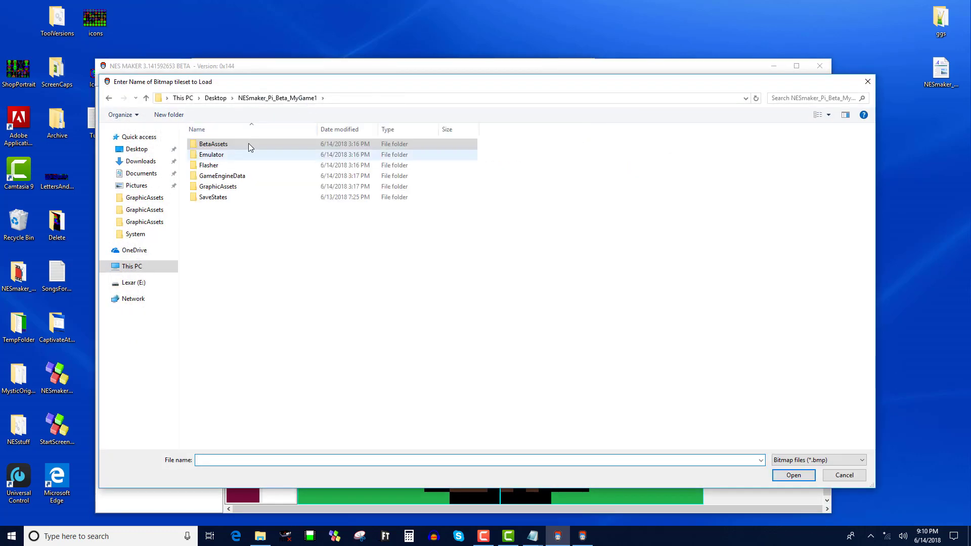
double_click(226, 176)
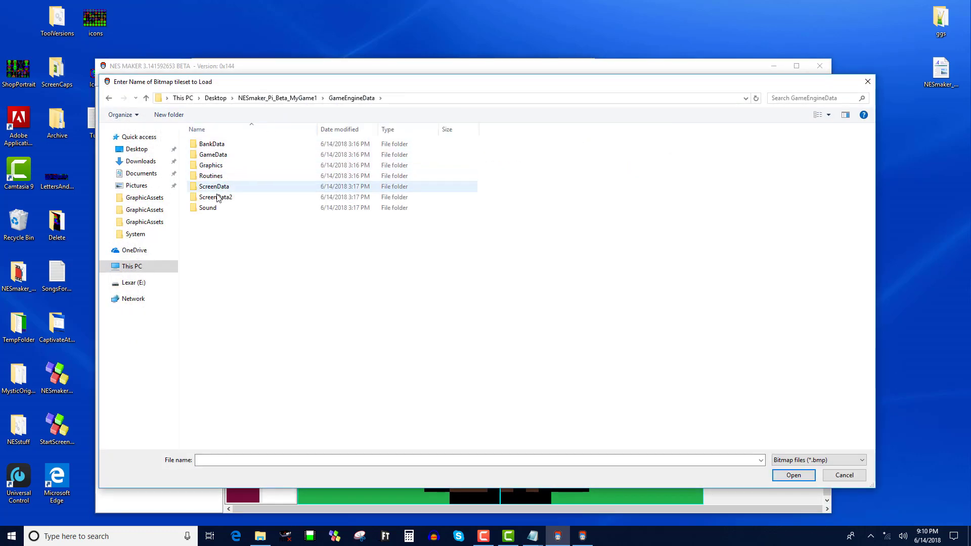
left_click(249, 98)
double_click(222, 186)
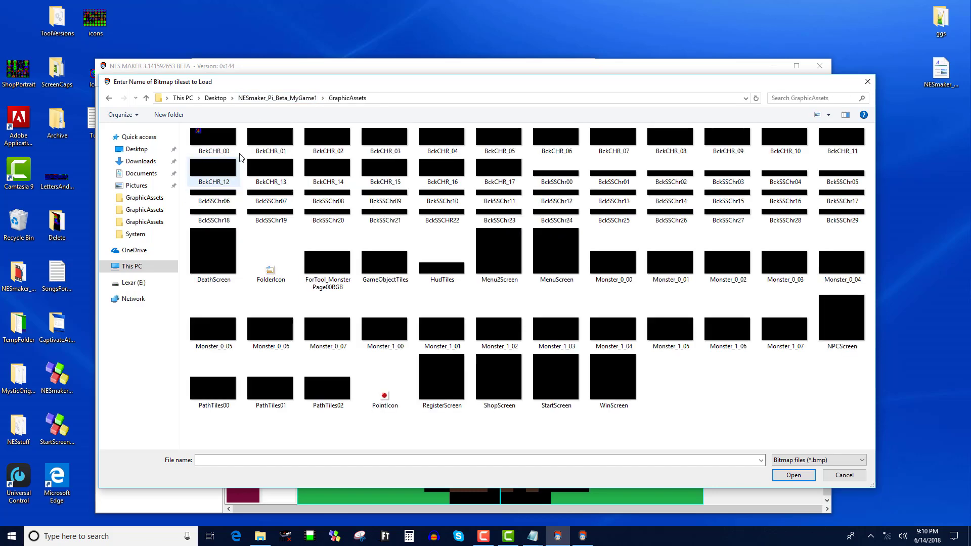
double_click(217, 141)
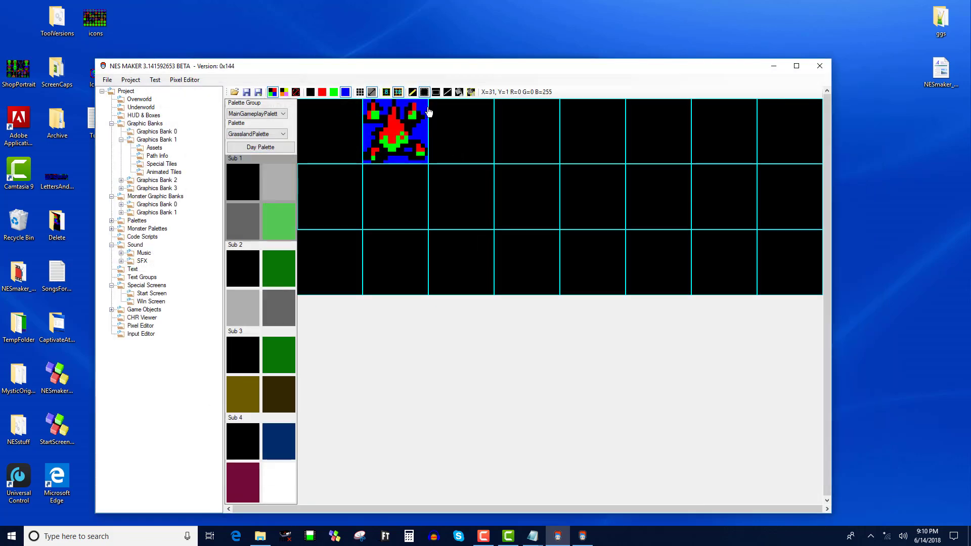
Paste the tree sprite into the top-right 2×2 tile block and hide the pixel grid
left_click(361, 93)
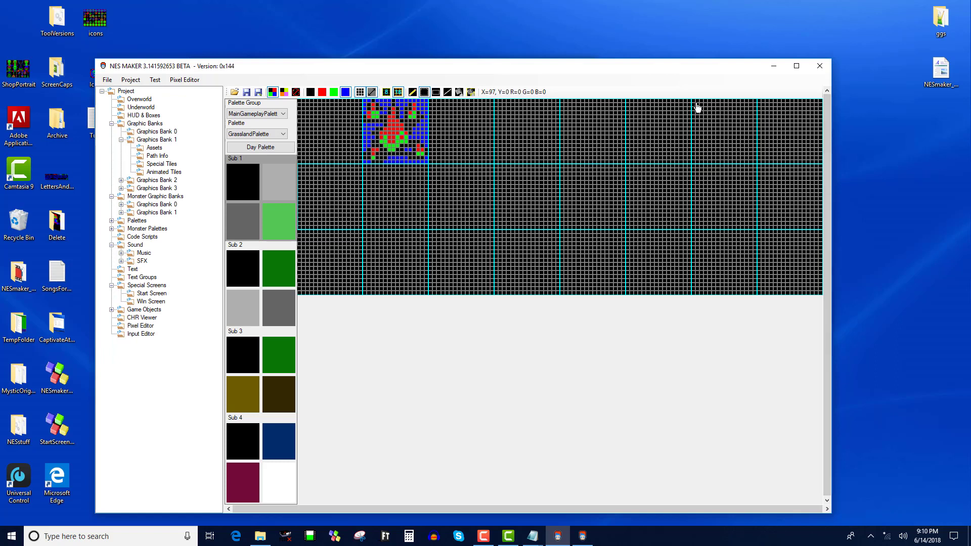
key("ctrl+v")
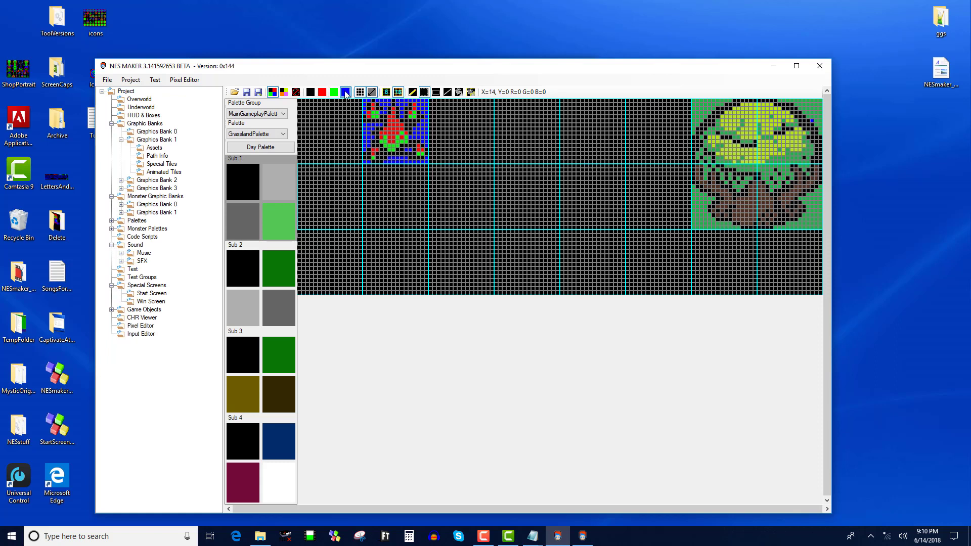
left_click(360, 92)
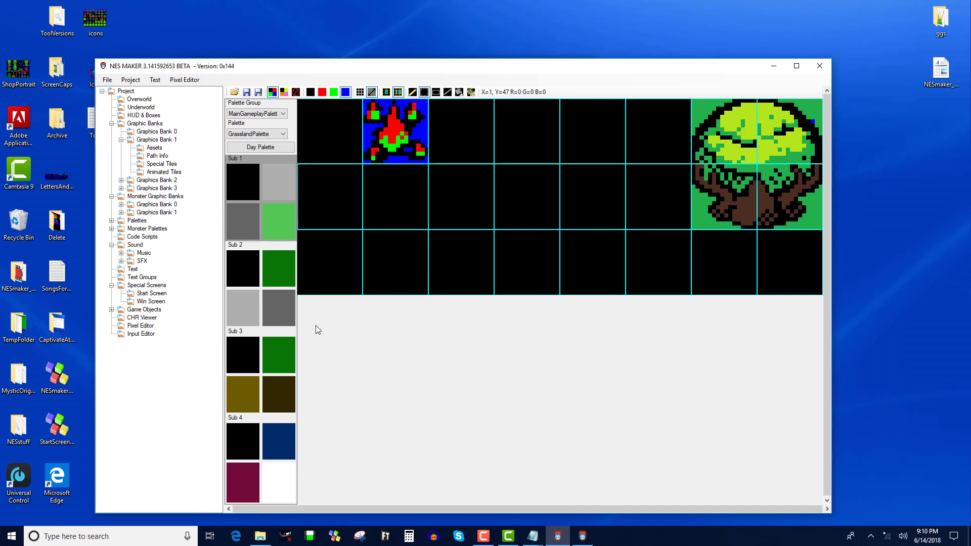
Give Sub 2 swatches green, pale green and olive alongside black
left_click(243, 276)
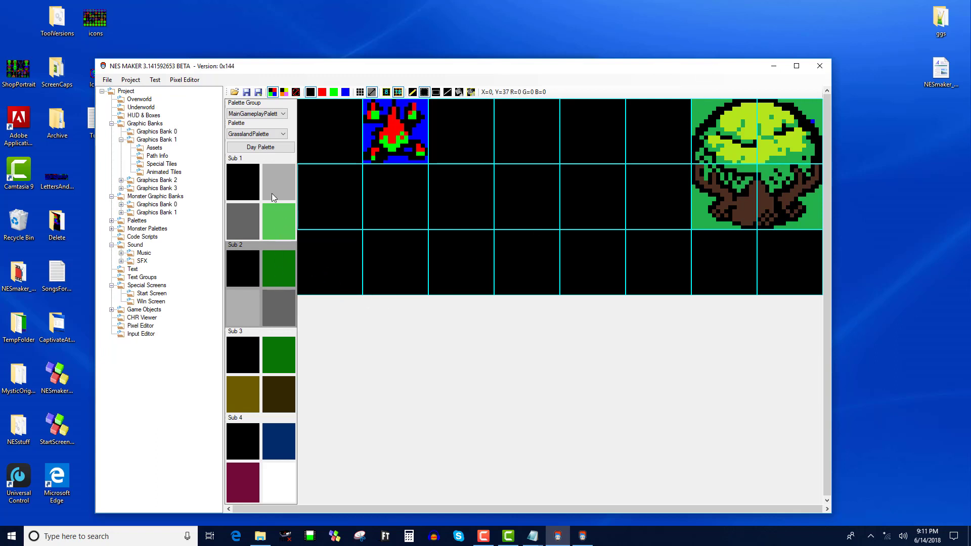
left_click(287, 307)
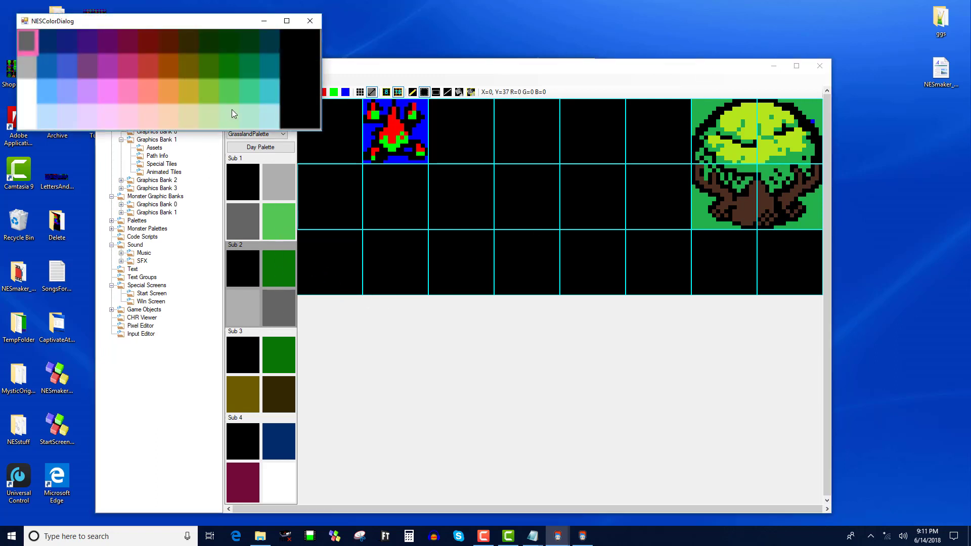
left_click(232, 96)
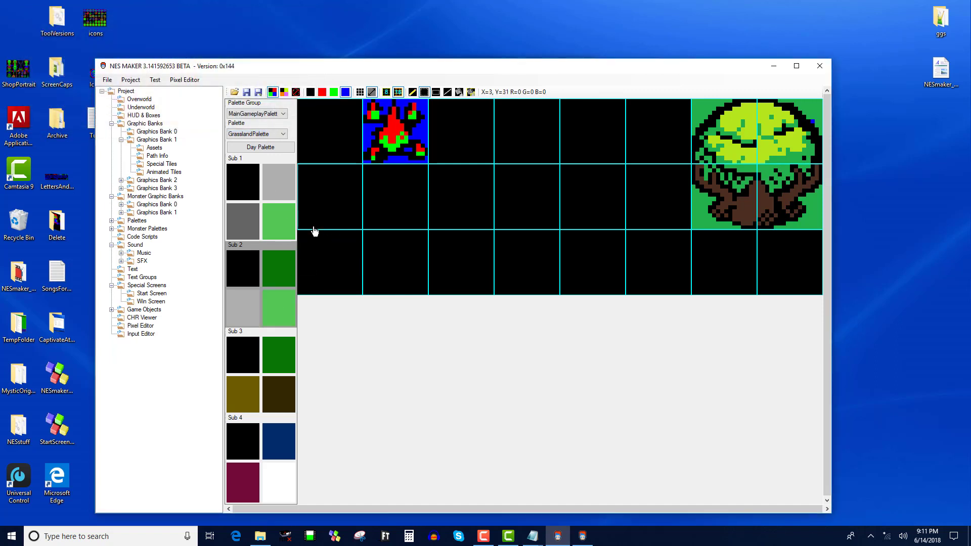
left_click(288, 273)
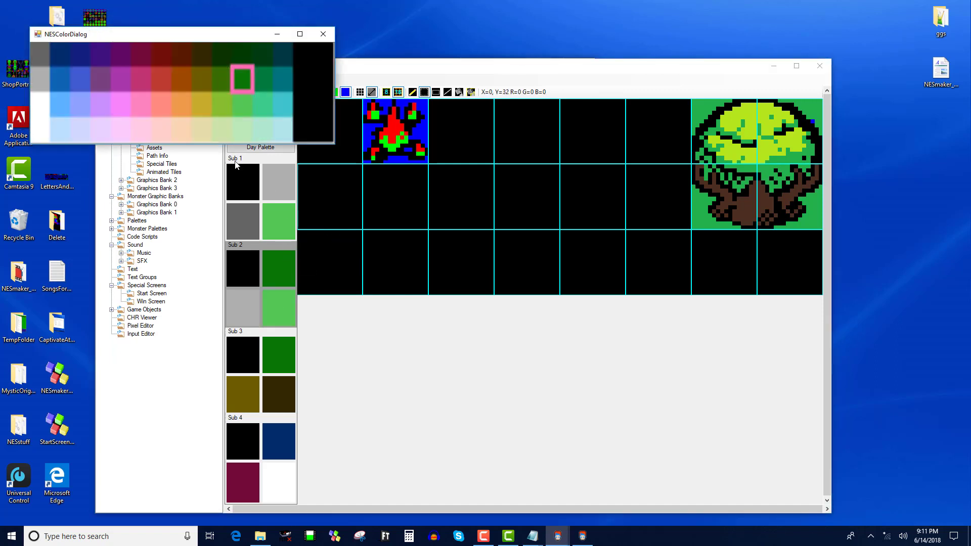
left_click(231, 115)
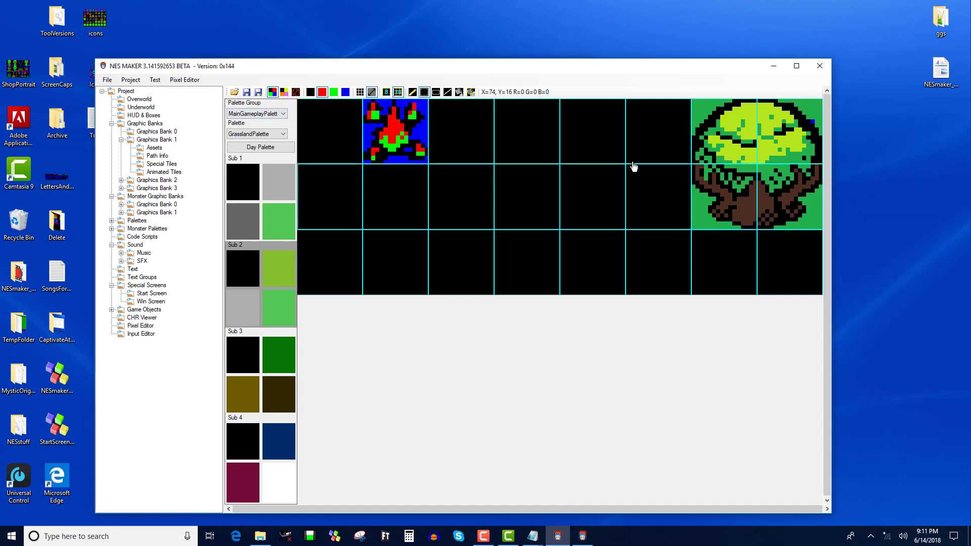
left_click(289, 257)
left_click(265, 142)
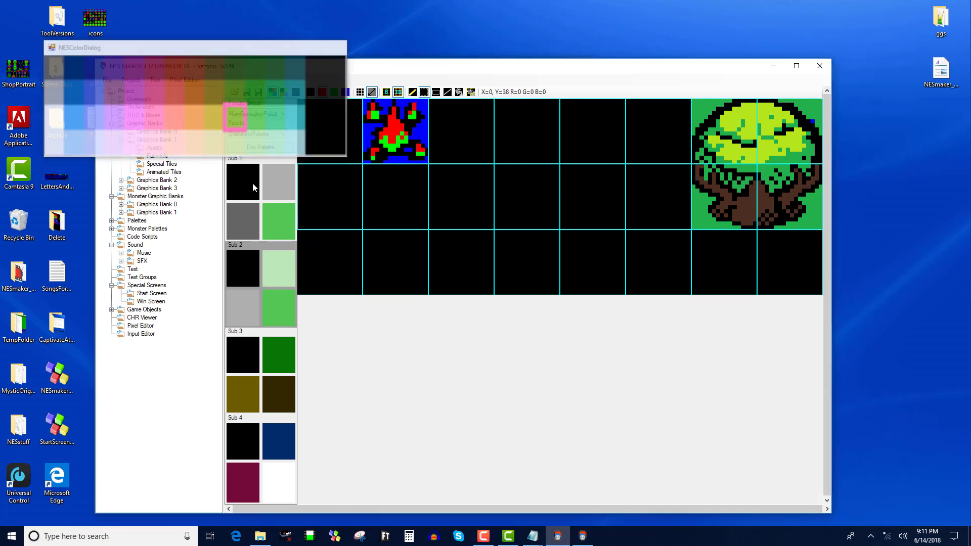
left_click(241, 303)
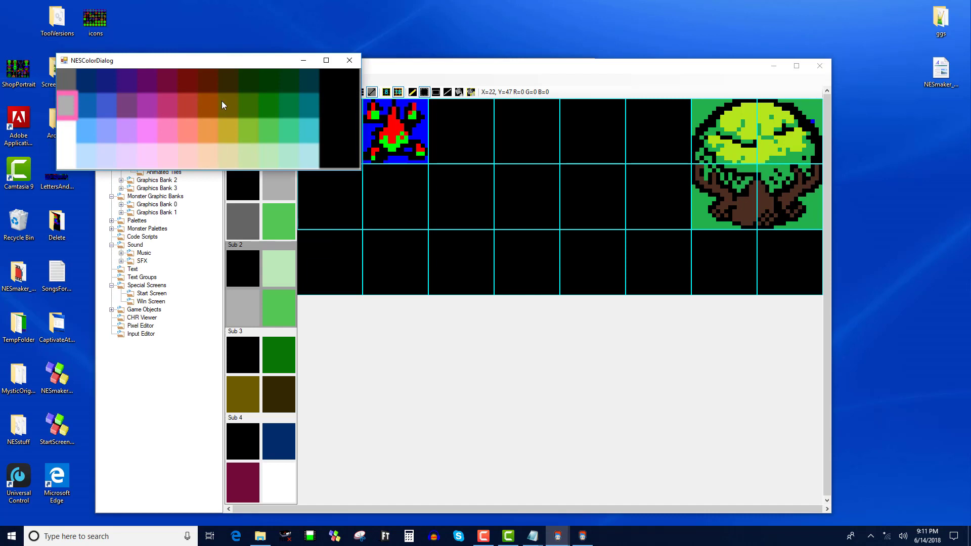
left_click(223, 105)
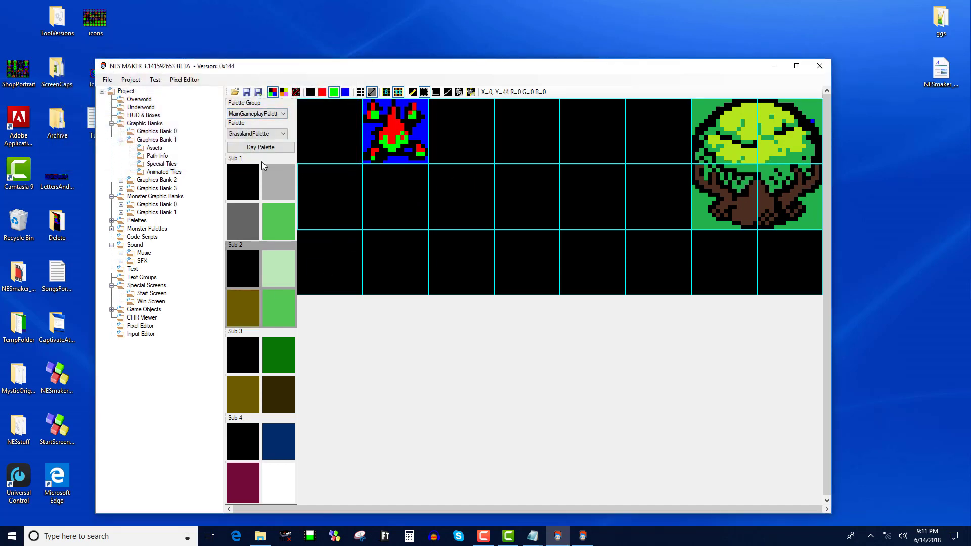
Replace the tree's green background with blue using Global Color Change, then preview palette colours
left_click(460, 92)
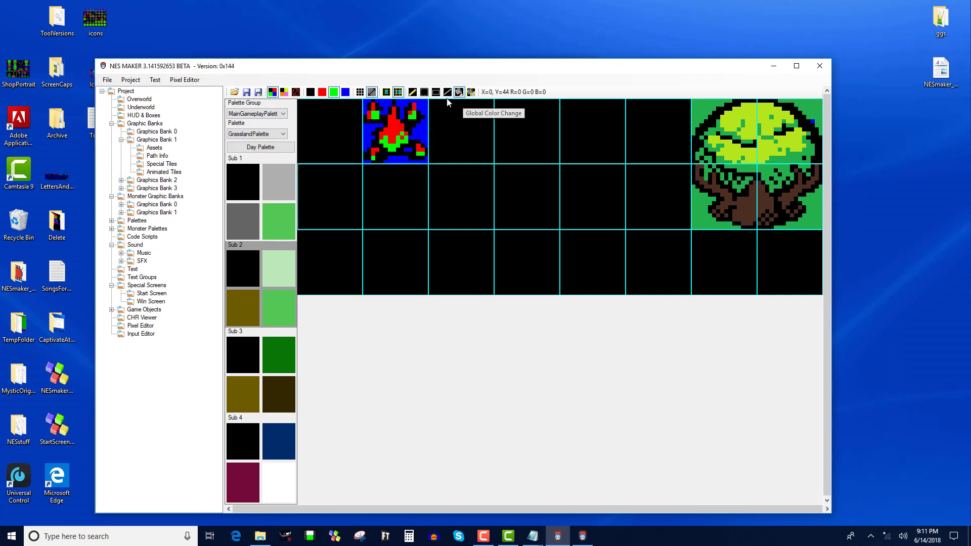
left_click(345, 91)
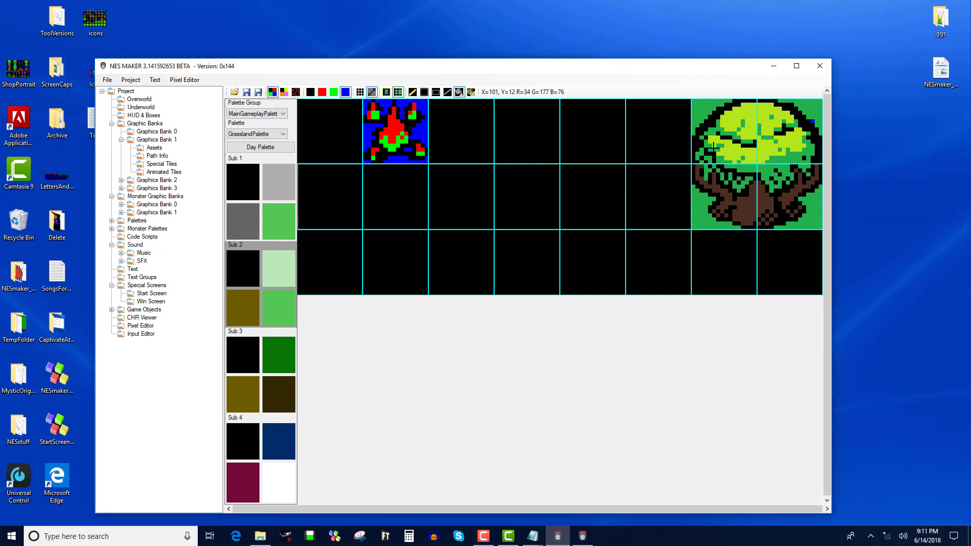
left_click(696, 109)
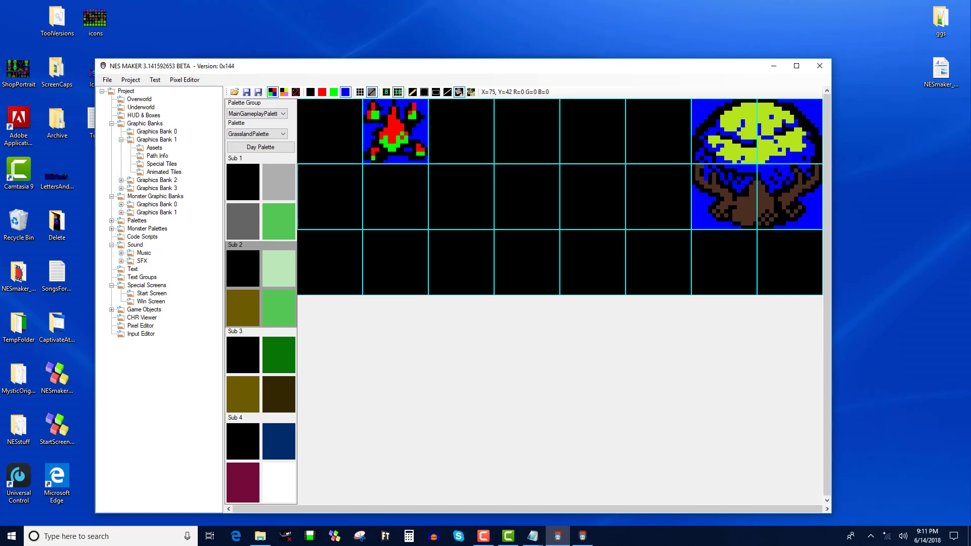
left_click(274, 94)
left_click(276, 95)
left_click(275, 94)
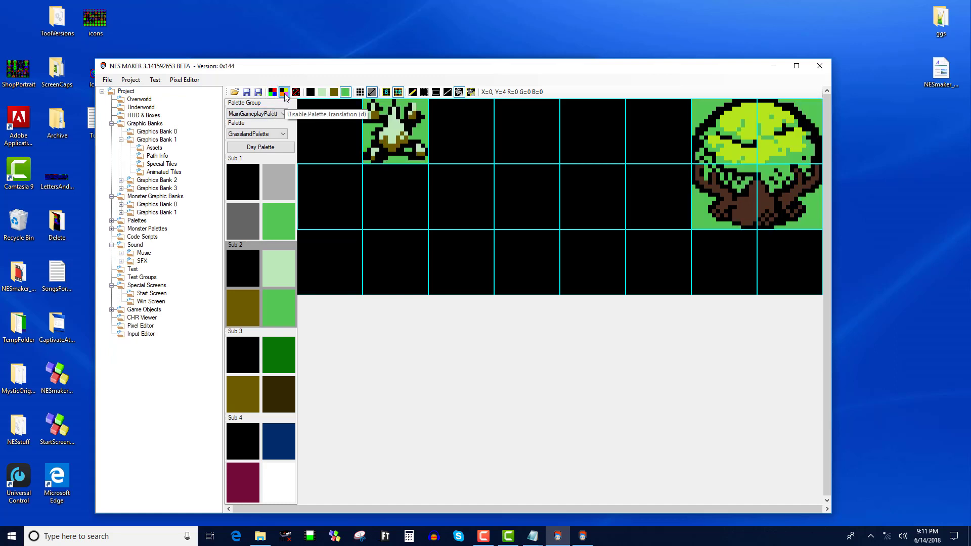
Recolour the canopy Sub 2 pale green and the trunk olive, then show bad pixels
left_click(270, 257)
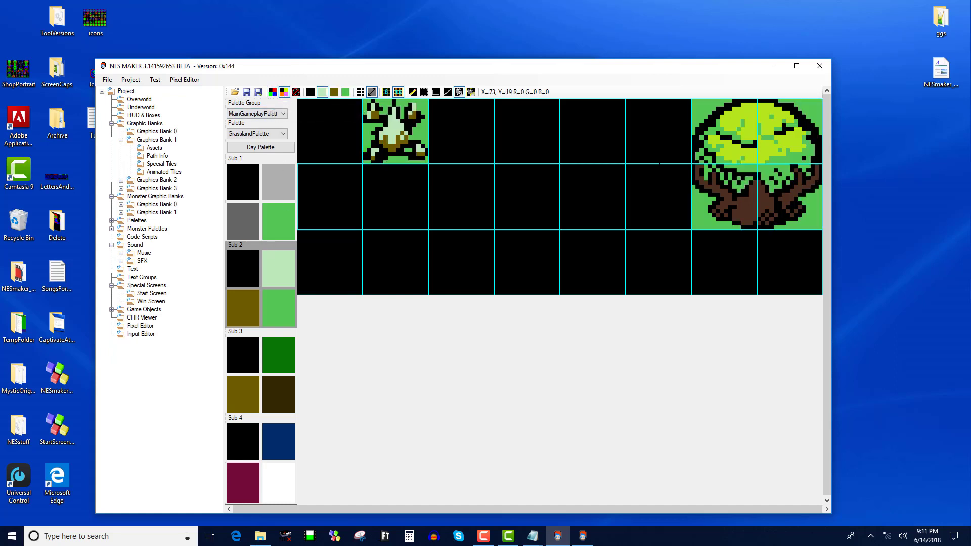
left_click(753, 115)
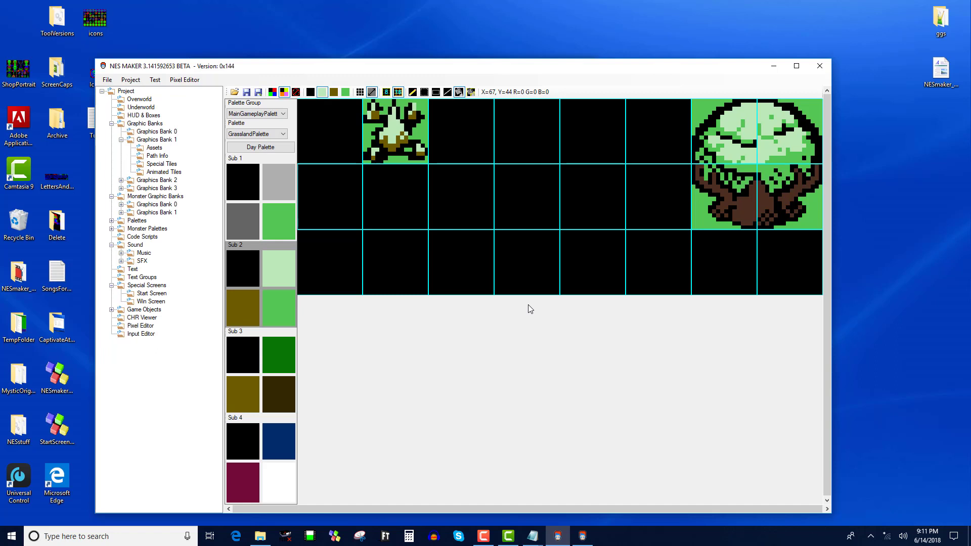
left_click(247, 310)
left_click(746, 203)
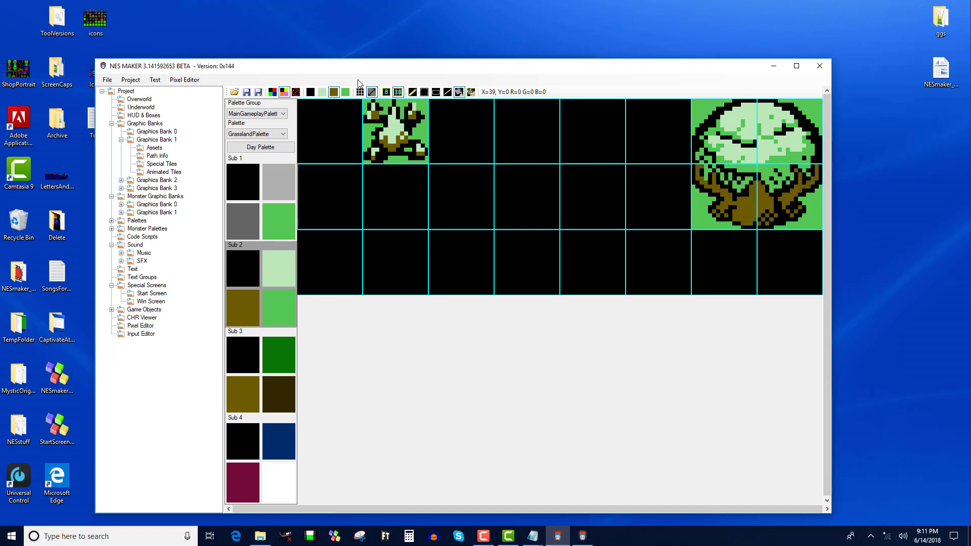
left_click(295, 92)
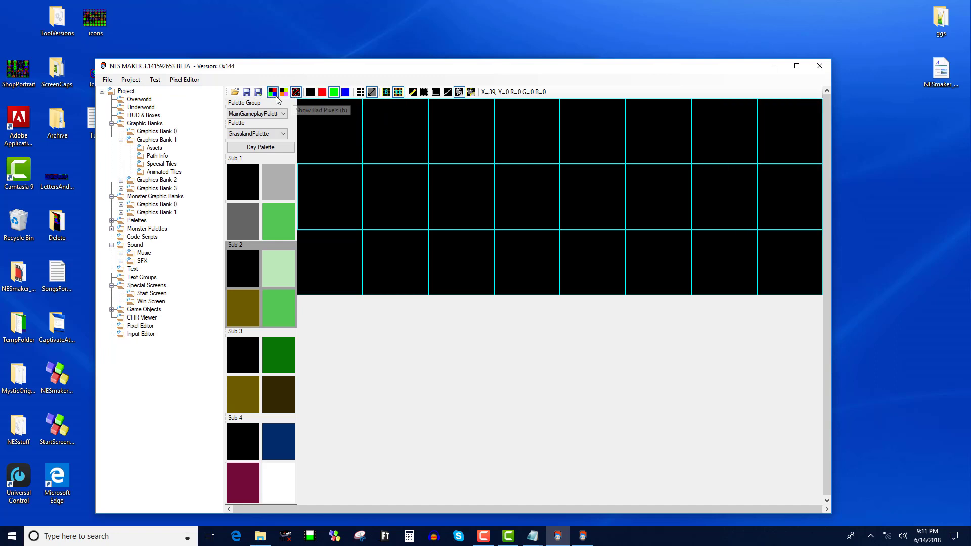
Return to raw index colours and accept reloading the changed tileset
left_click(276, 93)
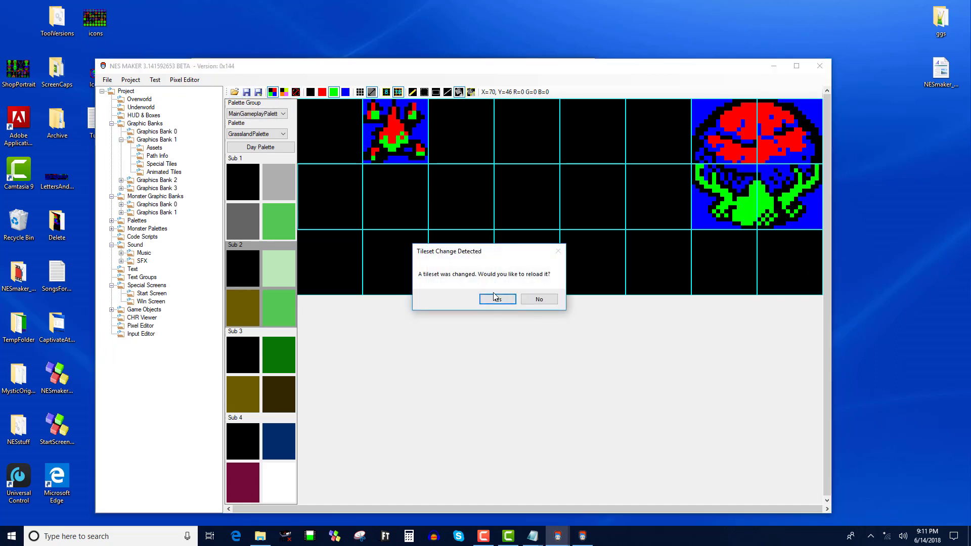
left_click(495, 298)
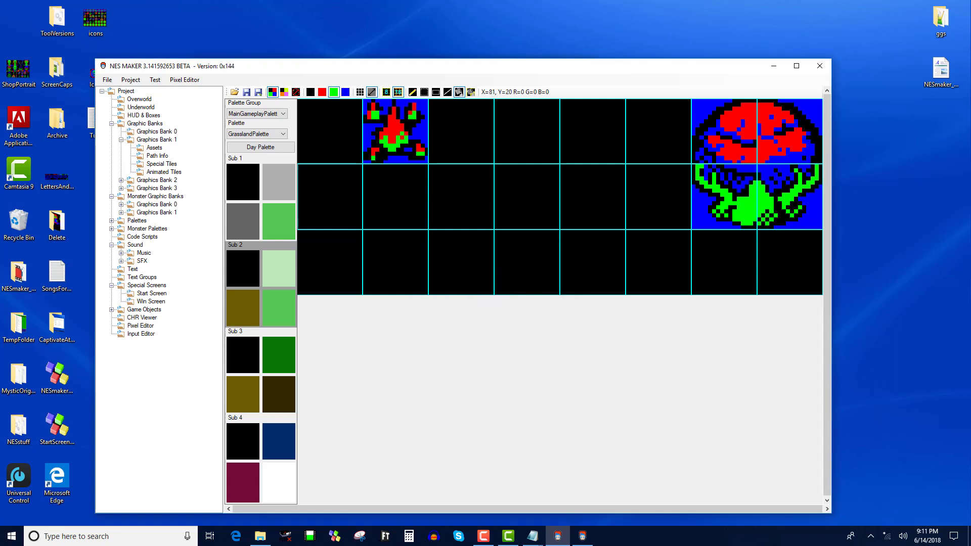
left_click(193, 82)
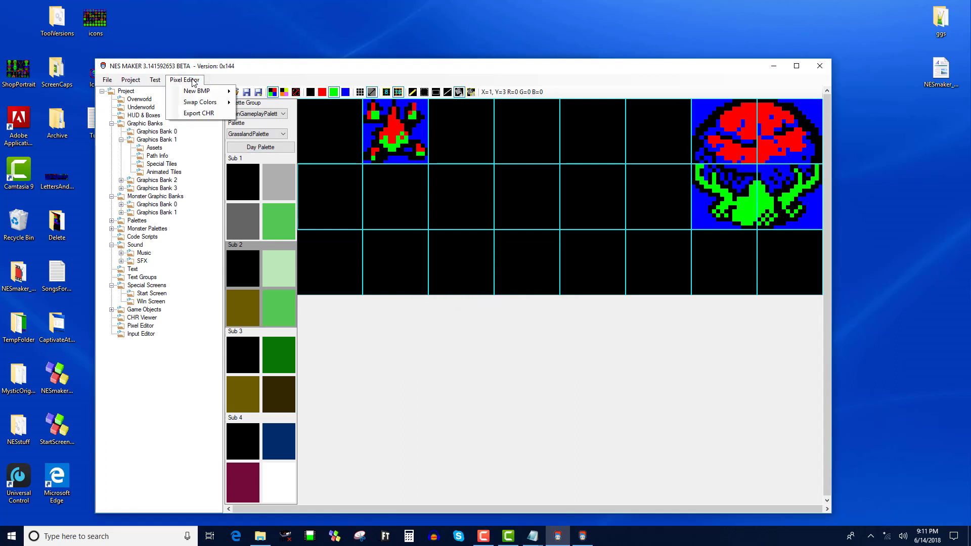
left_click(191, 80)
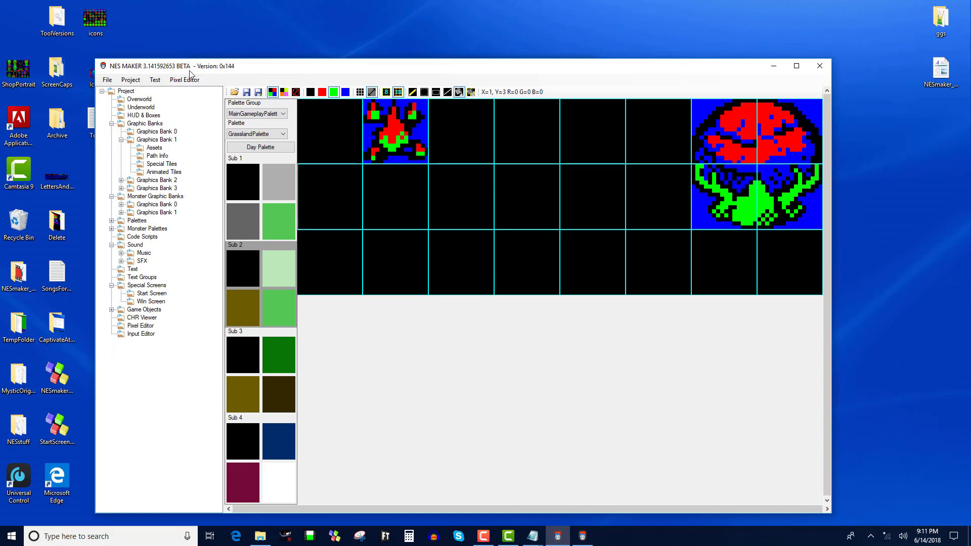
Load the GameObjectTiles bitmap into the pixel editor
left_click(235, 92)
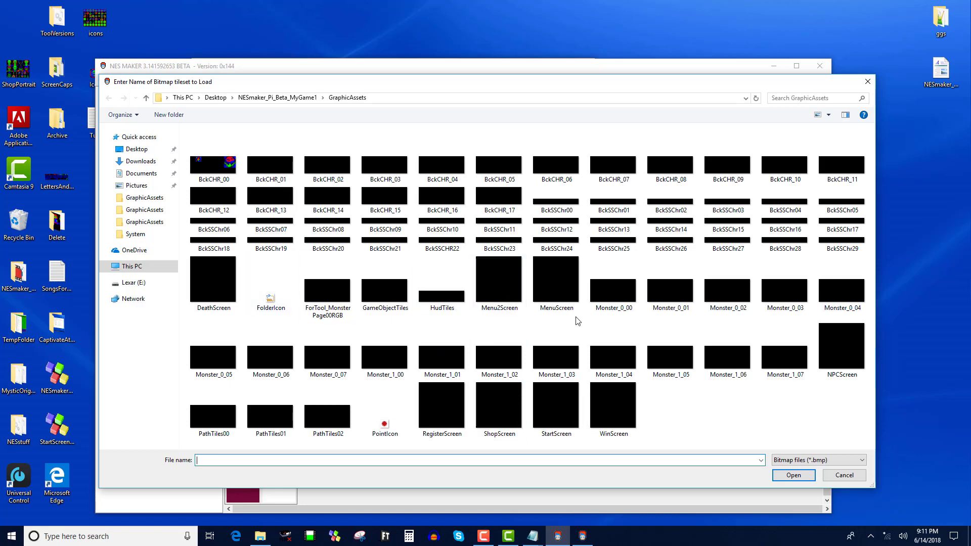
left_click(392, 298)
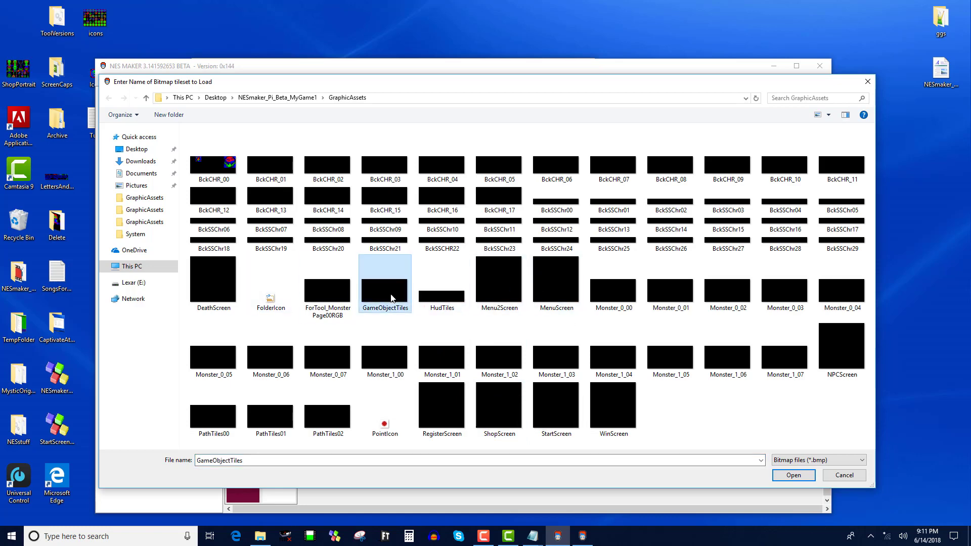
double_click(392, 298)
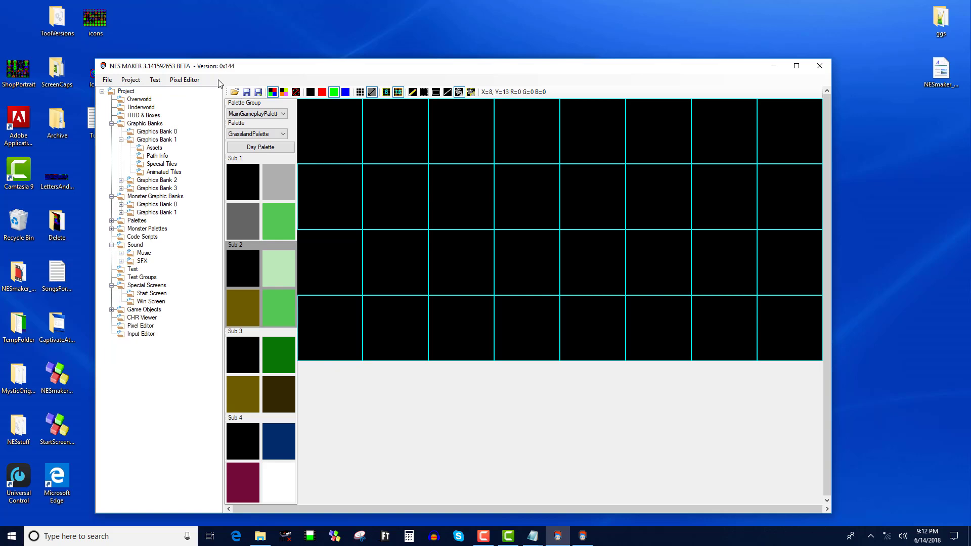
Load PlayerTiles.bmp from the BetaAssets > Graphics folder
left_click(234, 91)
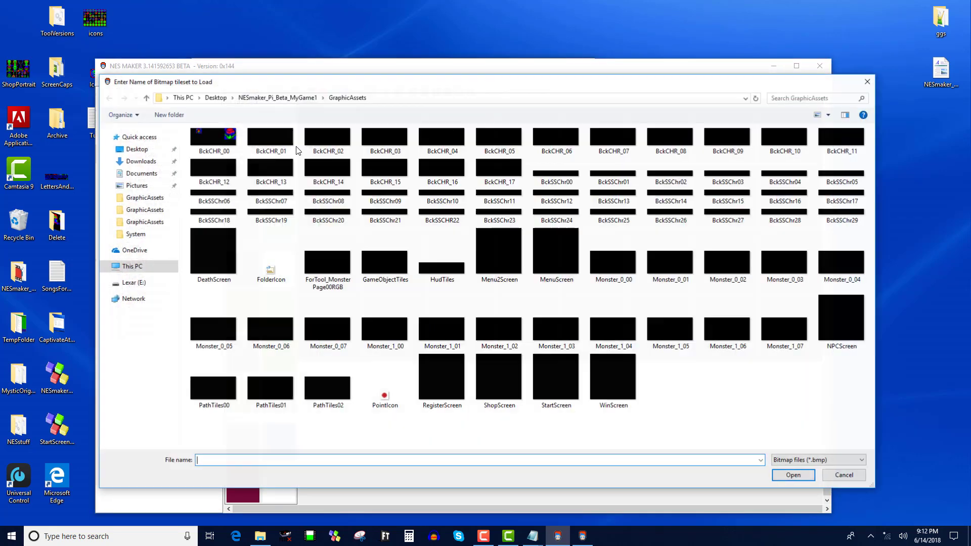
left_click(277, 97)
double_click(238, 144)
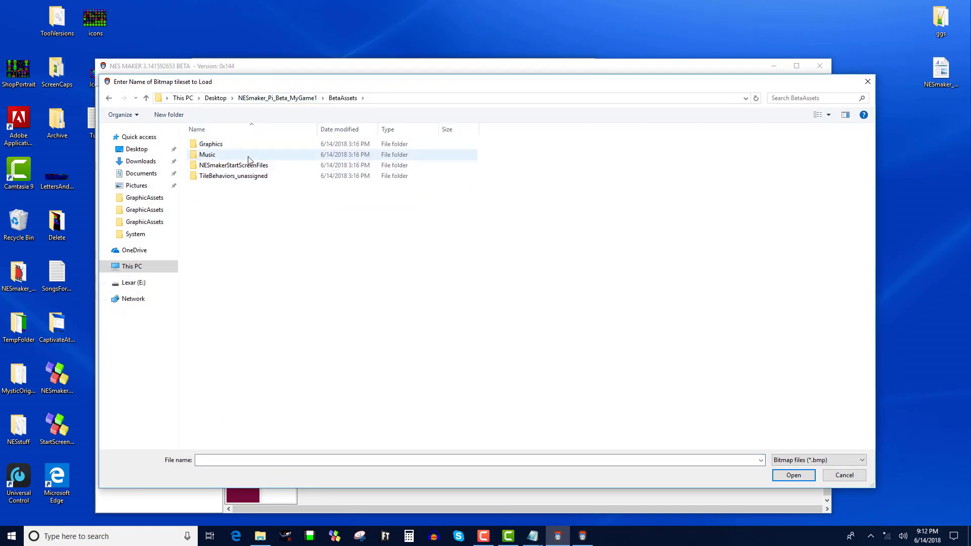
double_click(227, 144)
left_click(483, 181)
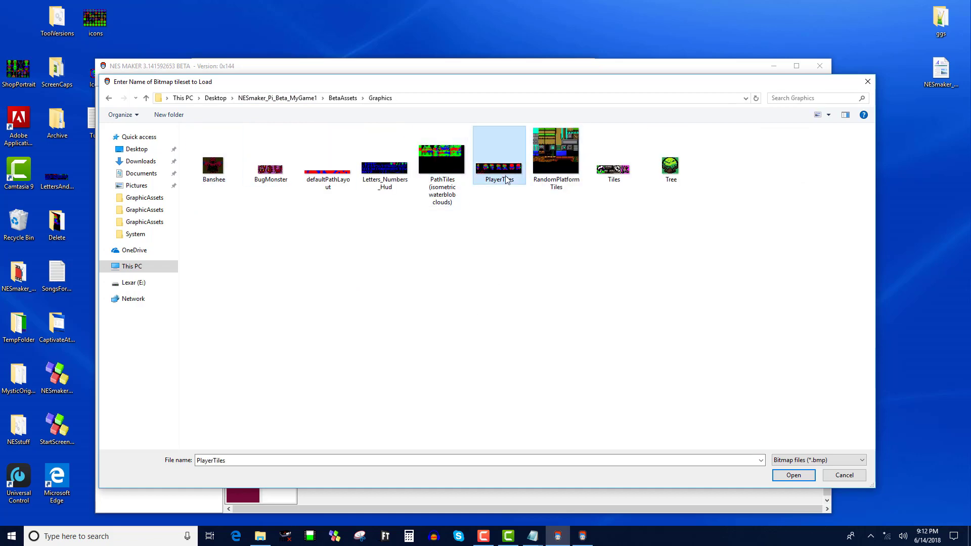
left_click(793, 475)
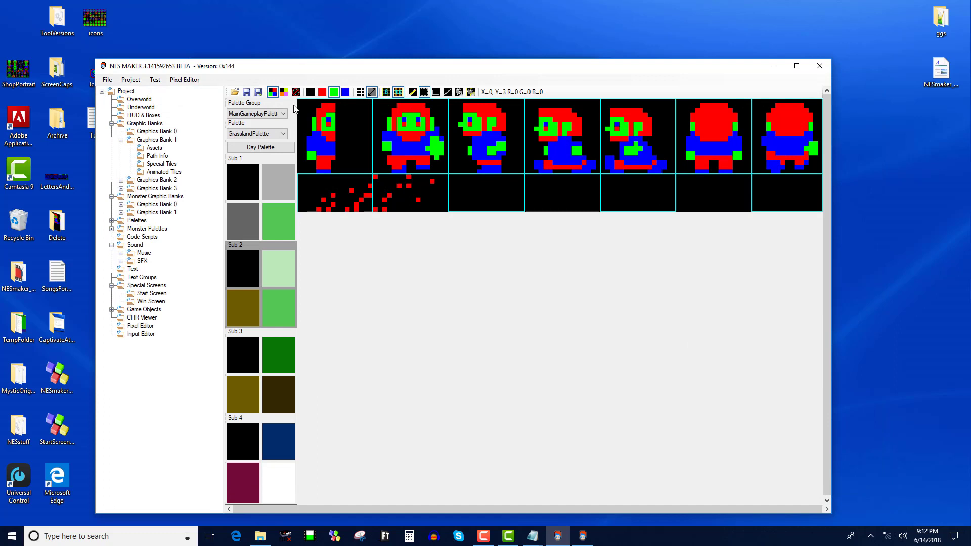
Select the whole player sprite sheet and open GameObjectTiles from GraphicAssets to paste into
left_click_drag(300, 104, 830, 201)
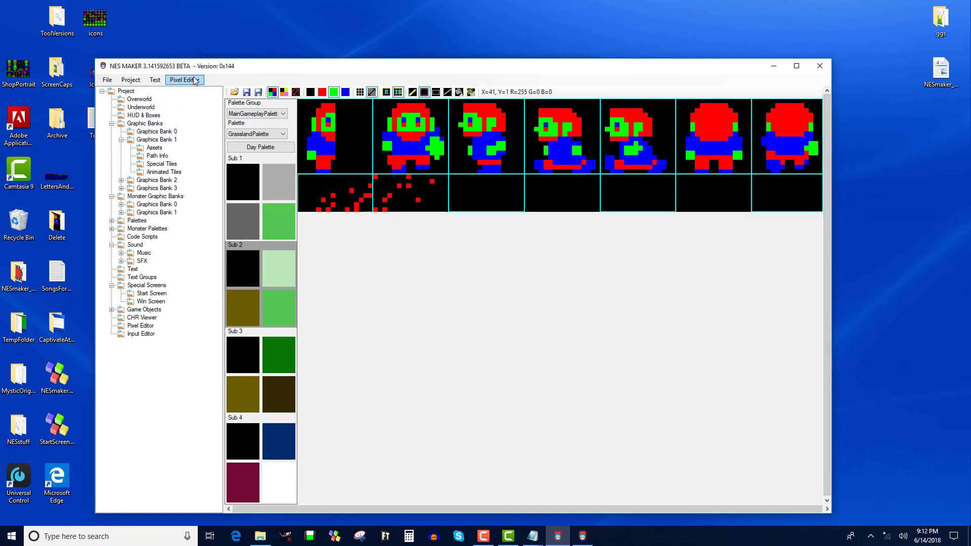
left_click(235, 92)
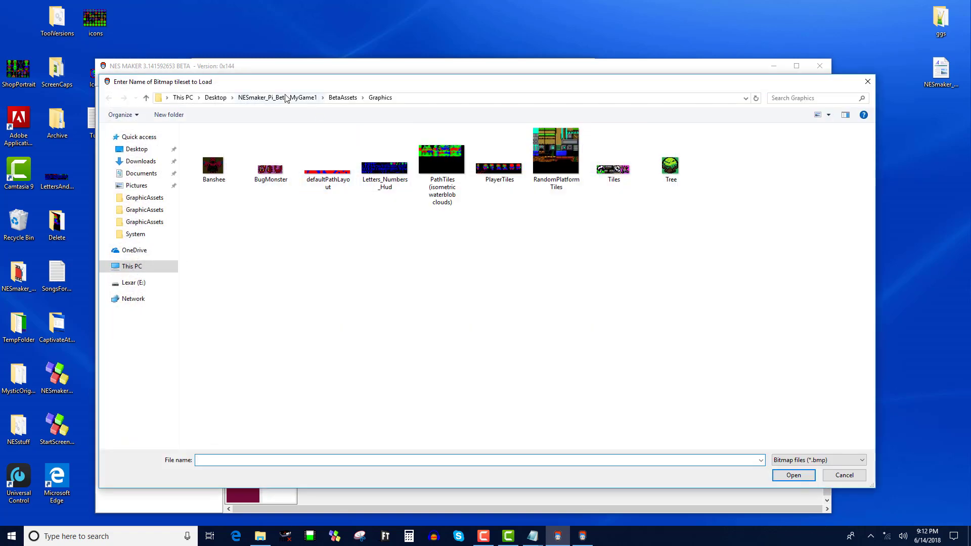
left_click(286, 99)
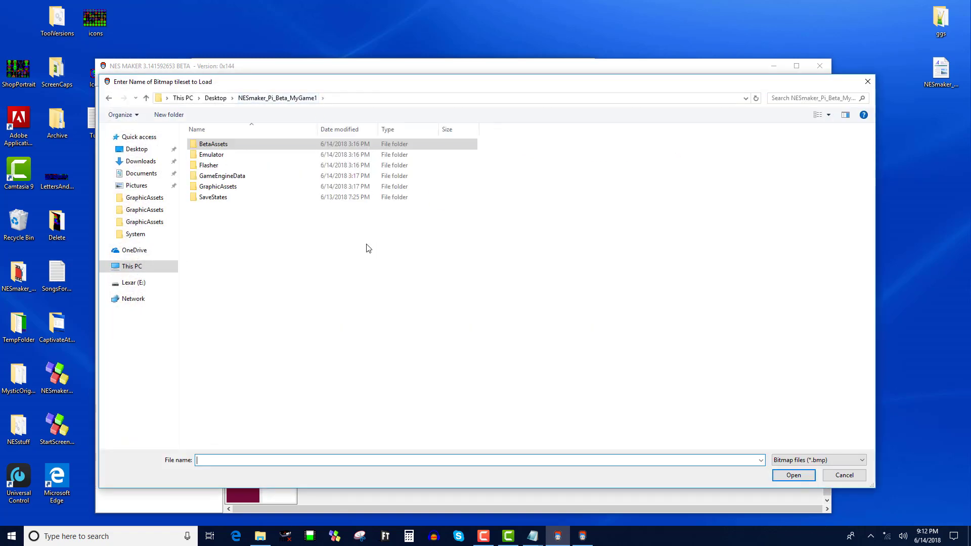
double_click(237, 186)
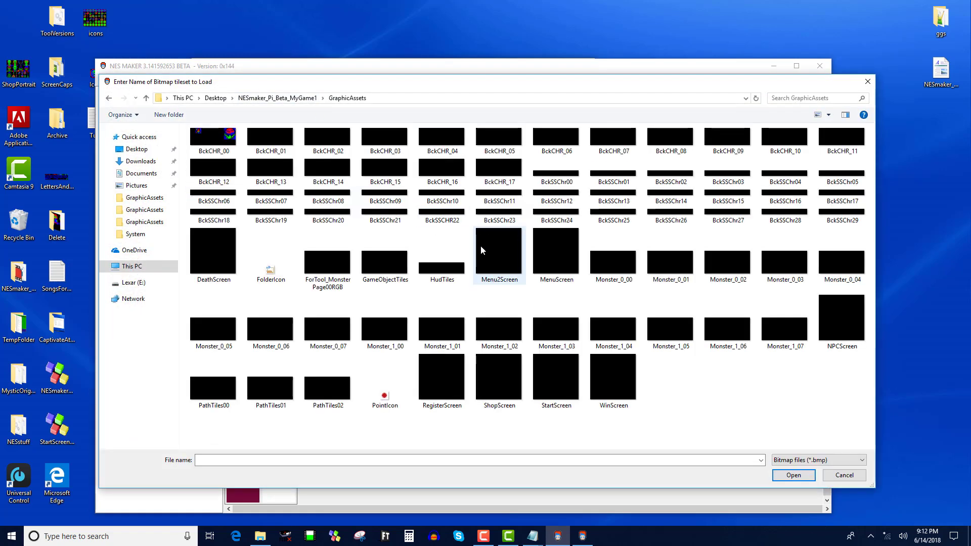
double_click(395, 258)
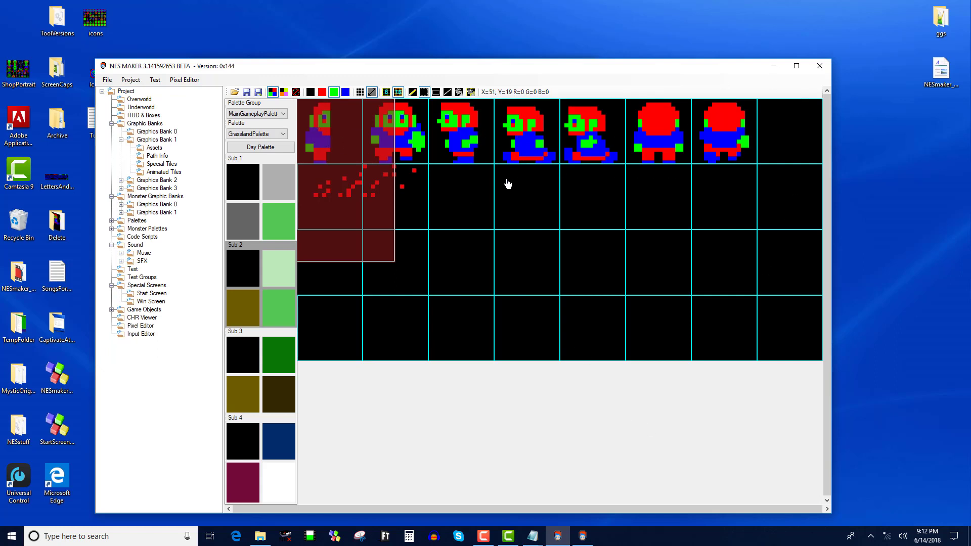
Save GameObjectTiles with the player frames, reload it, and preview in grassland palette colours
left_click(257, 93)
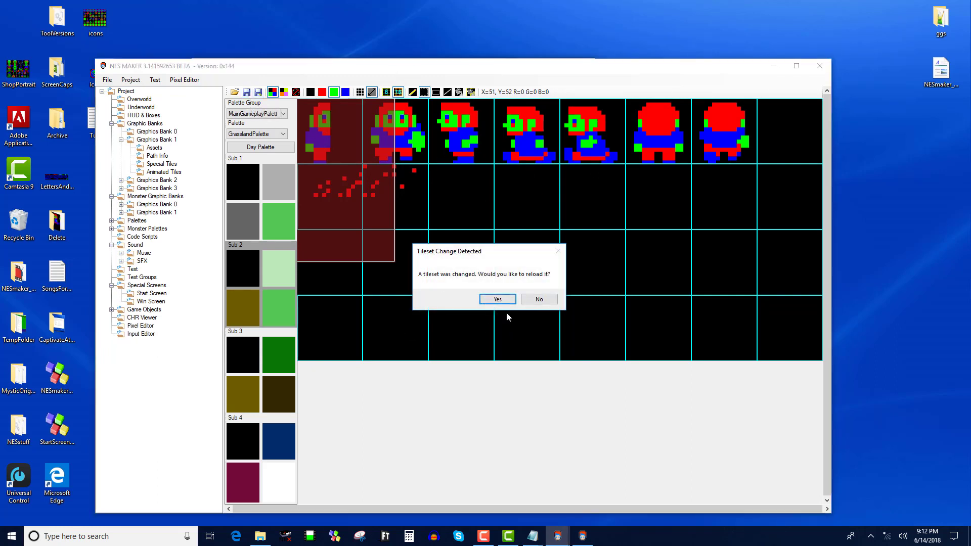
left_click(498, 300)
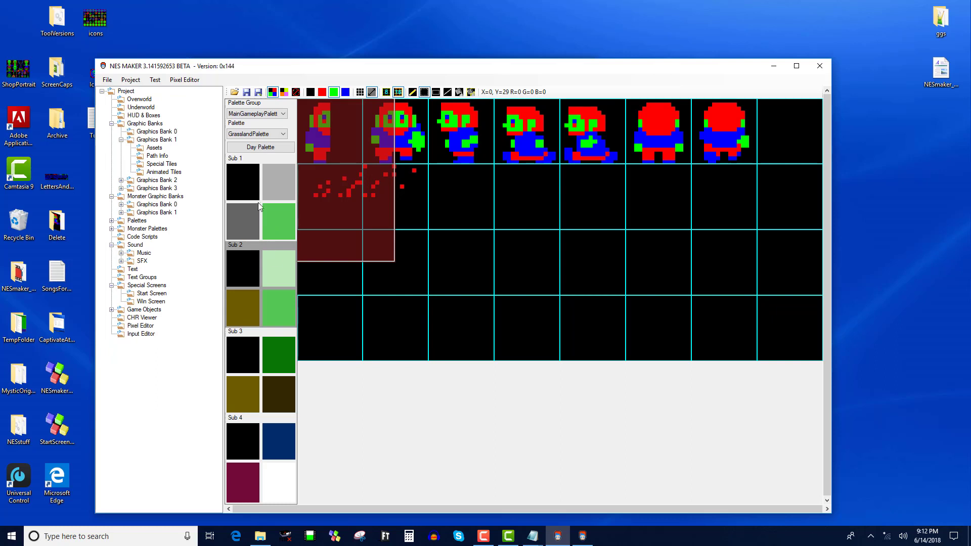
left_click(283, 92)
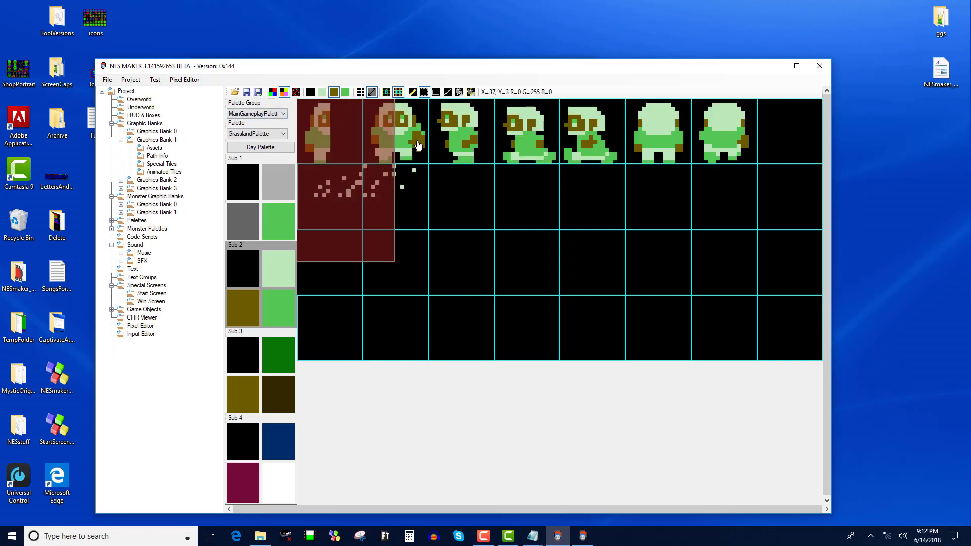
left_click_drag(429, 174, 463, 211)
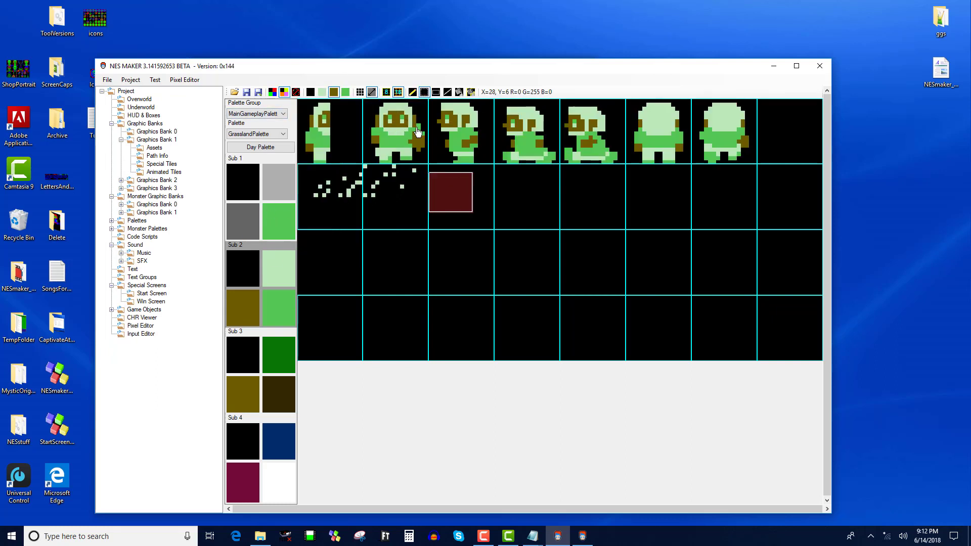
left_click(401, 128)
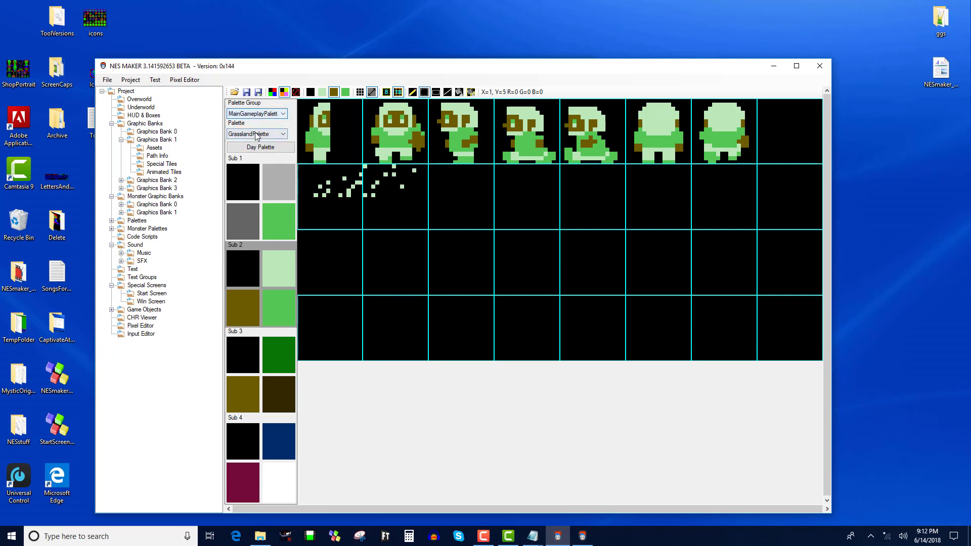
Choose the TempPalettes group, TempPalette, and make Sub 1 active
left_click(281, 114)
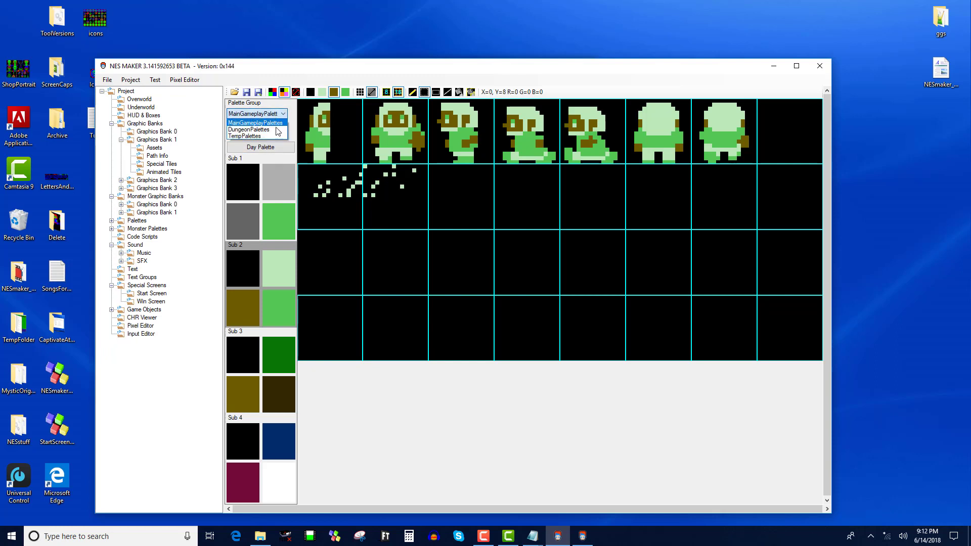
left_click(278, 134)
left_click(277, 135)
left_click(258, 142)
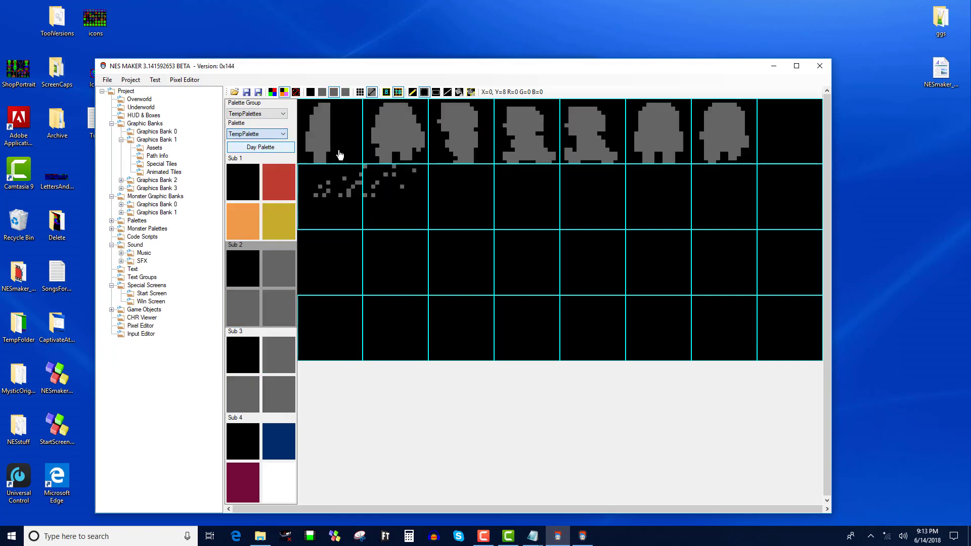
left_click(248, 196)
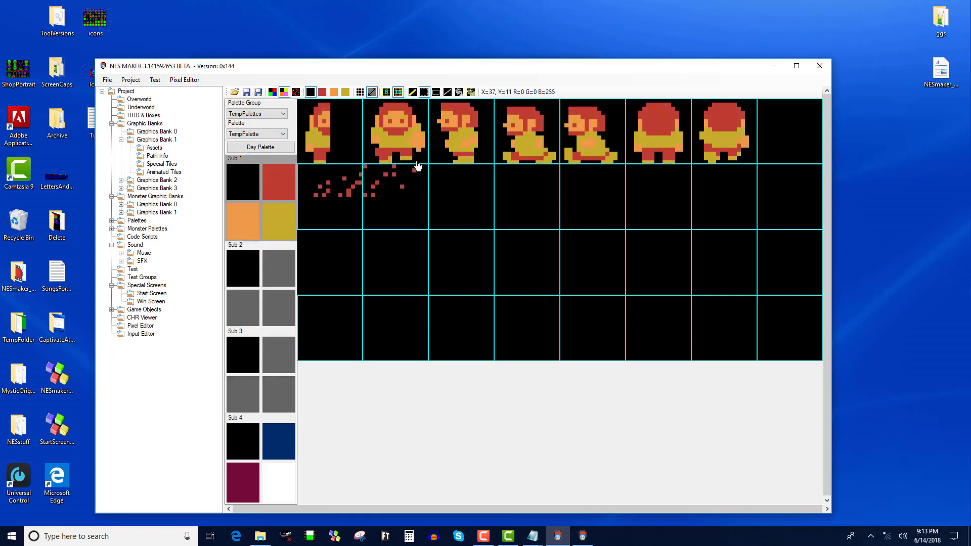
Change Sub 1's colours: yellow to light blue, red to orange, gold to dark olive
left_click(276, 213)
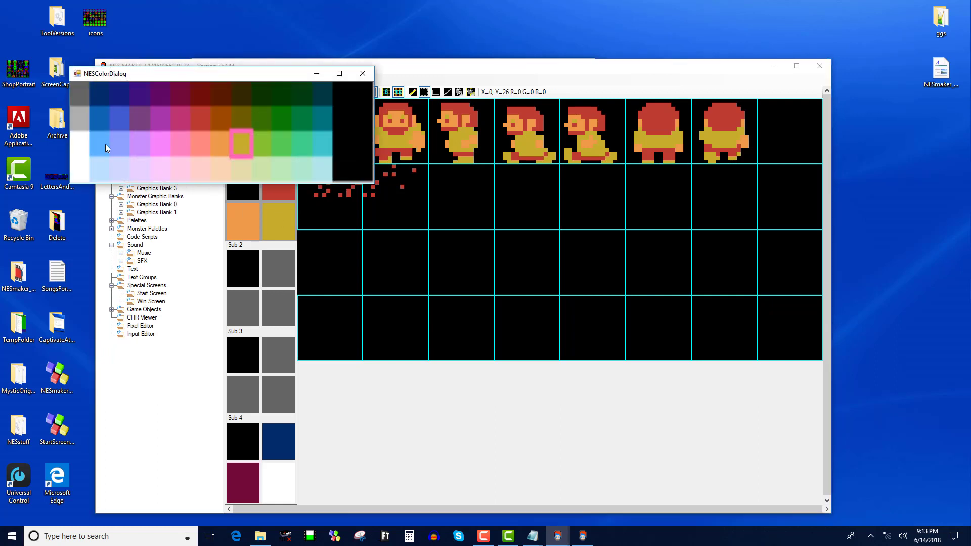
left_click(106, 145)
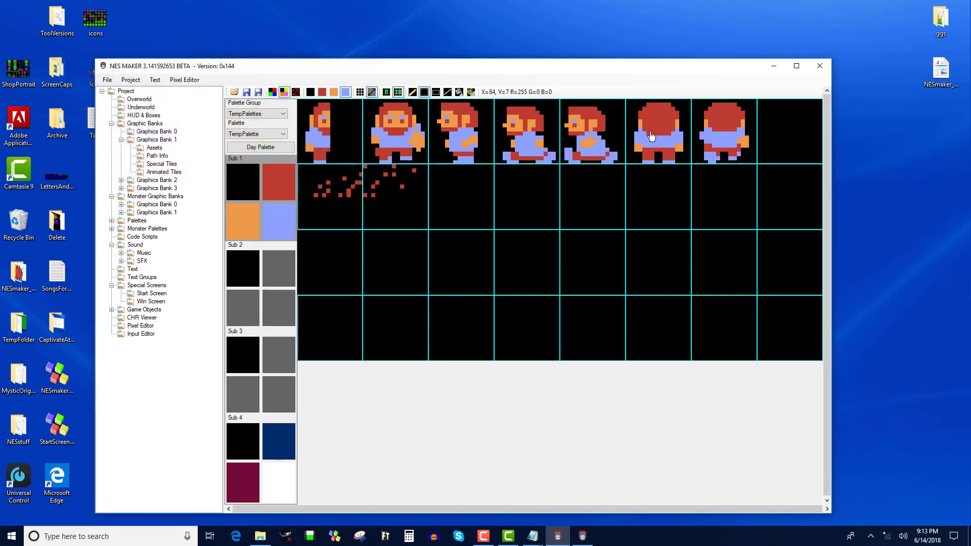
left_click(283, 188)
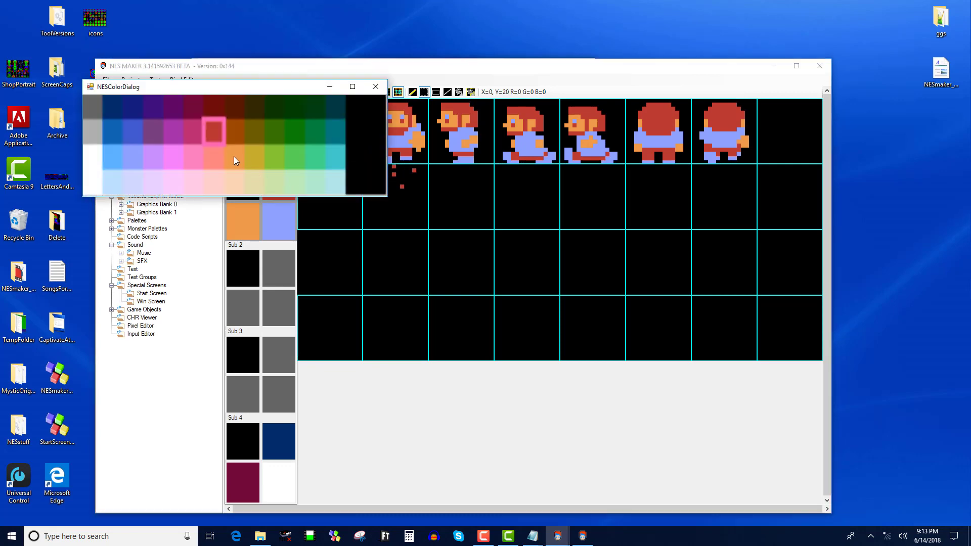
left_click(234, 156)
left_click(274, 190)
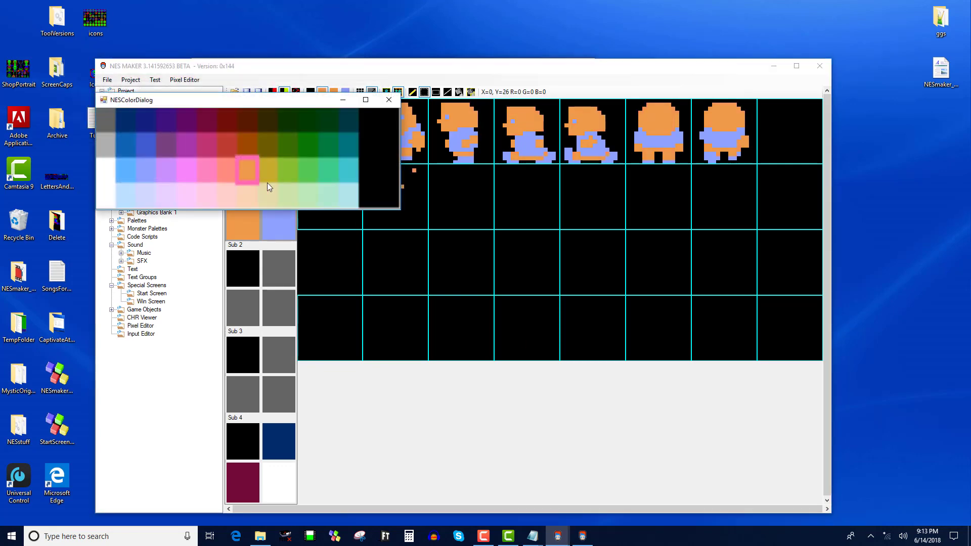
left_click(268, 183)
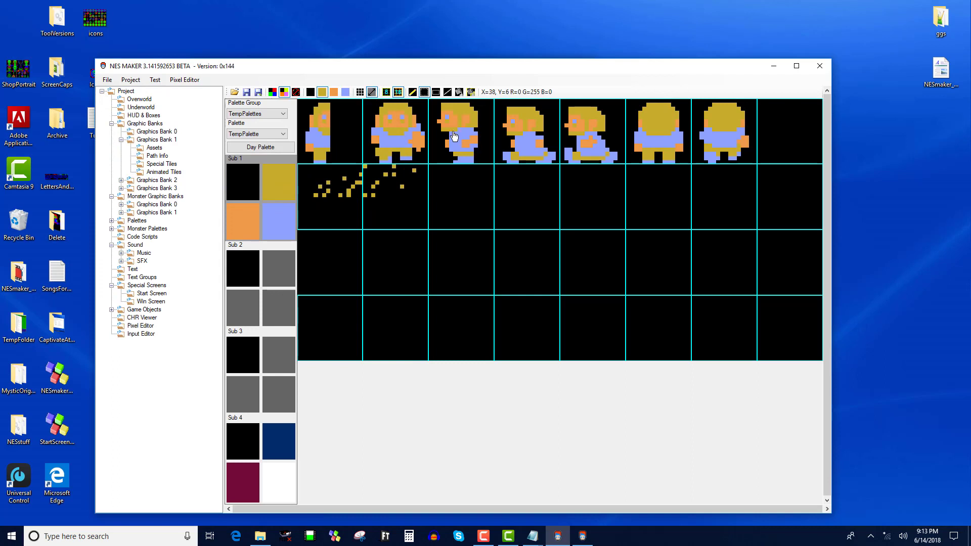
left_click(276, 185)
left_click(275, 156)
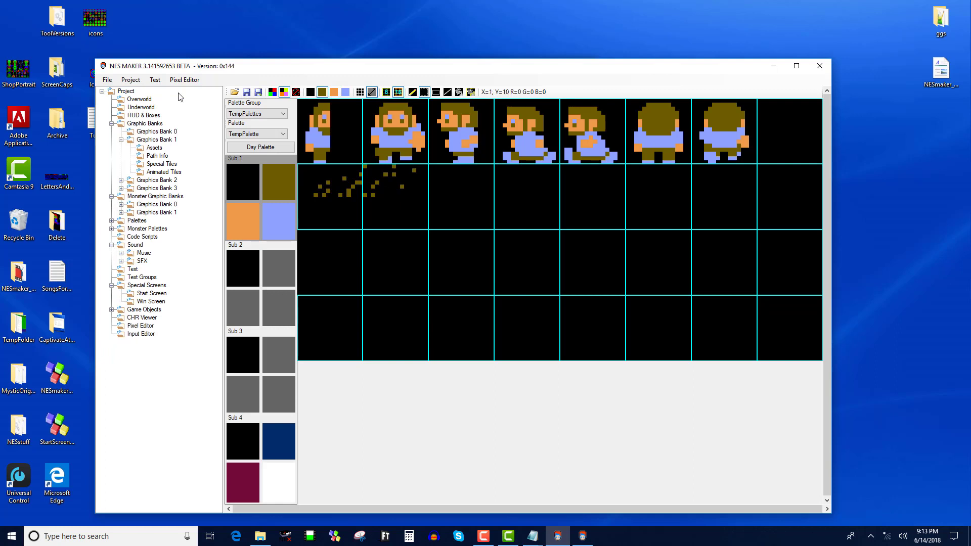
Create a new blank 128x64 bitmap from Pixel Editor > New BMP
left_click(163, 79)
mouse_move(176, 82)
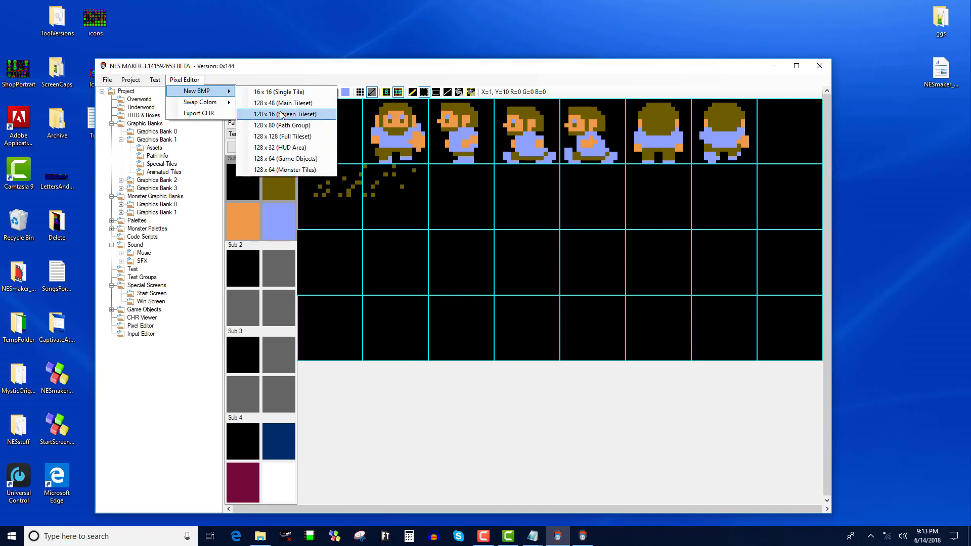
left_click(285, 170)
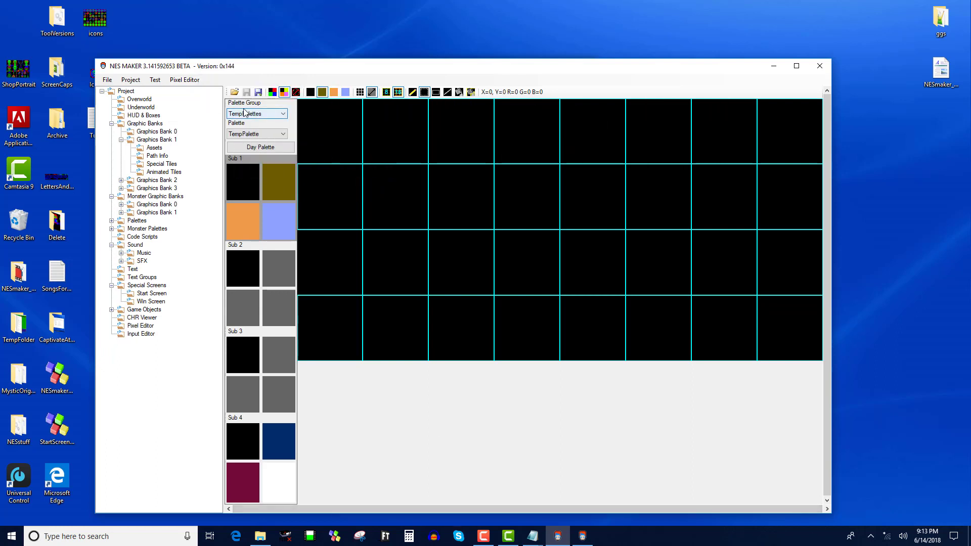
Save the blank bitmap over Monster_0_00, confirming the replacement
left_click(257, 92)
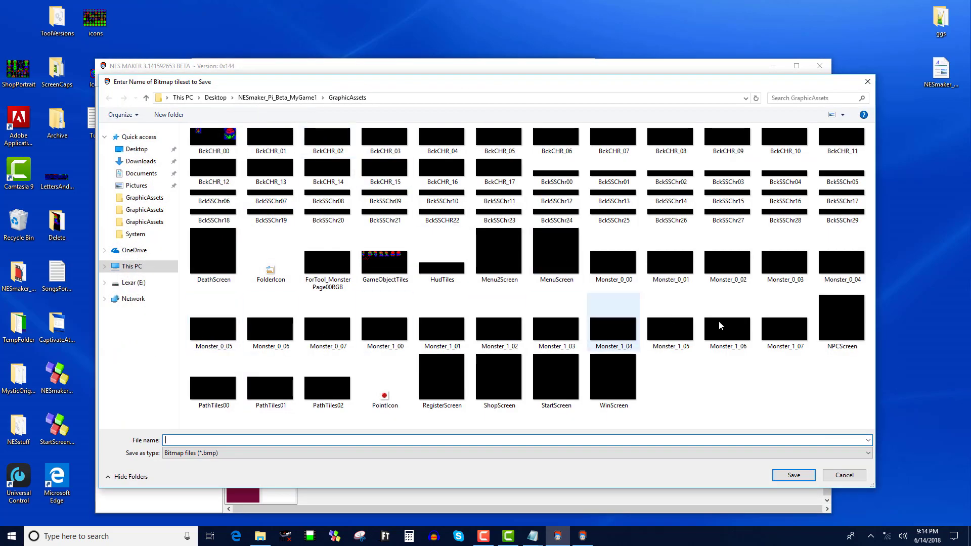
left_click(618, 276)
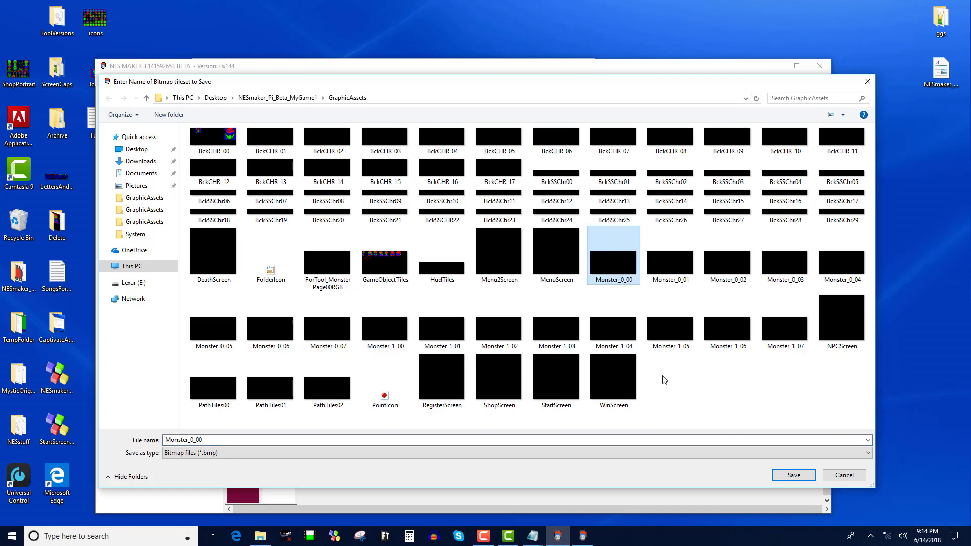
left_click(783, 474)
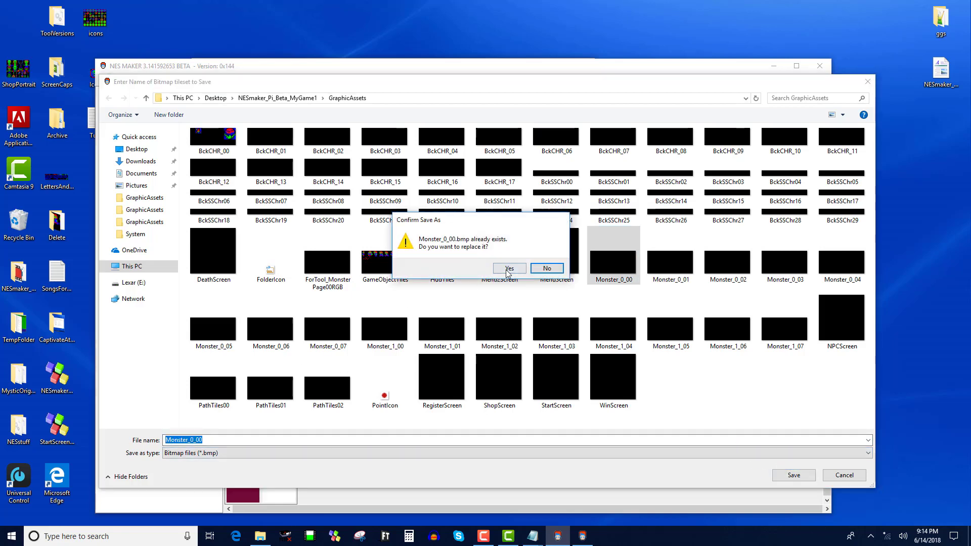
left_click(508, 269)
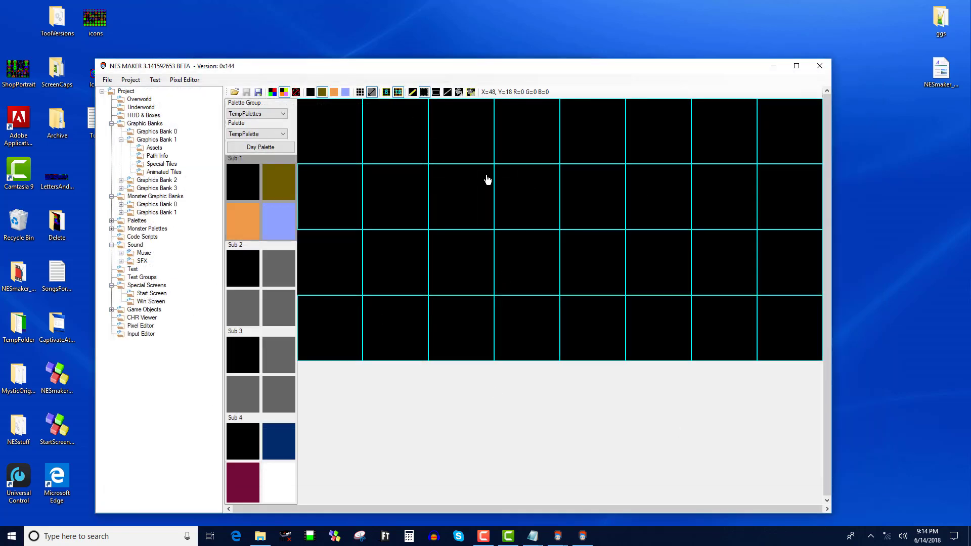
left_click(498, 301)
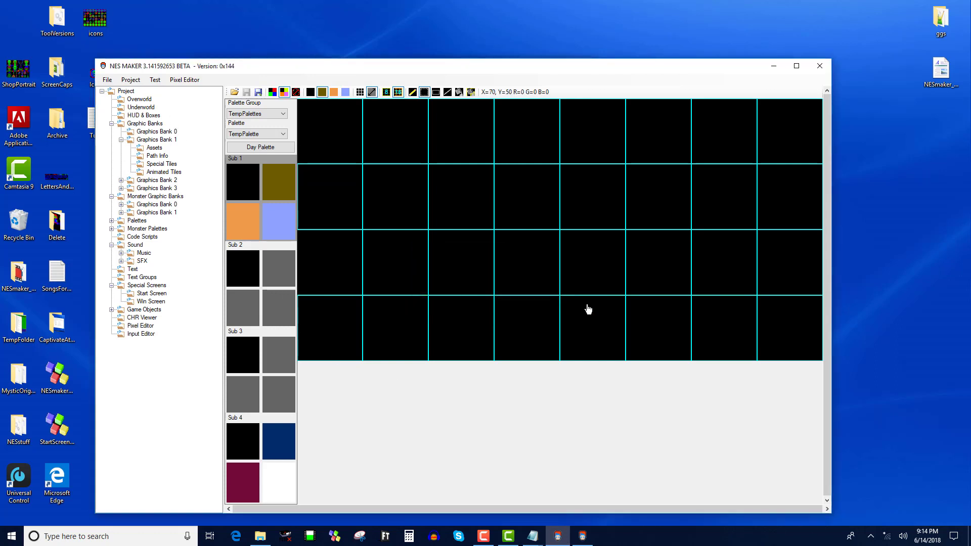